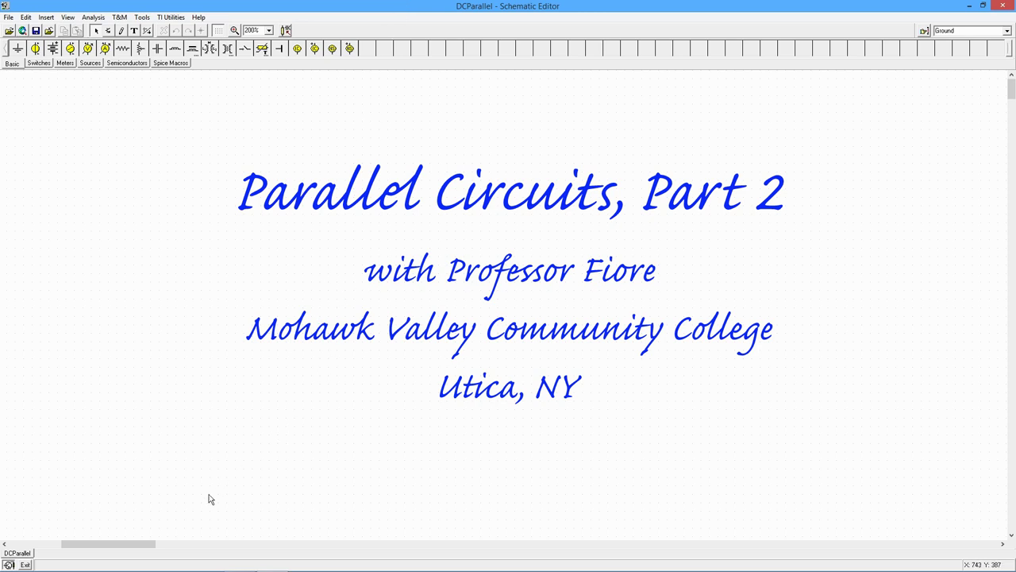
- Scroll the canvas left to show the 12 V battery, AM1, 3k and 6k parallel circuit
drag(146, 543, 62, 530)
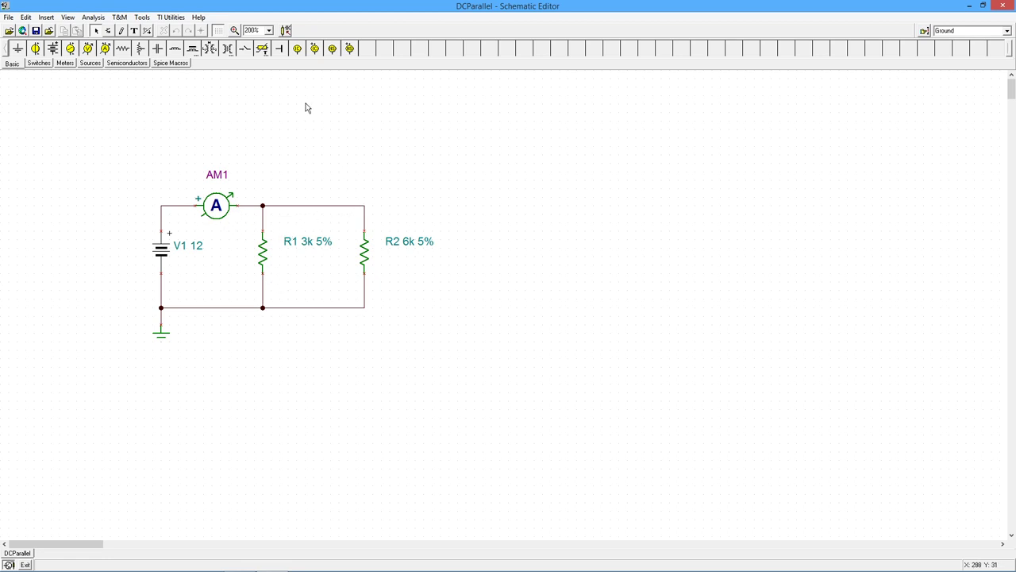
click(94, 17)
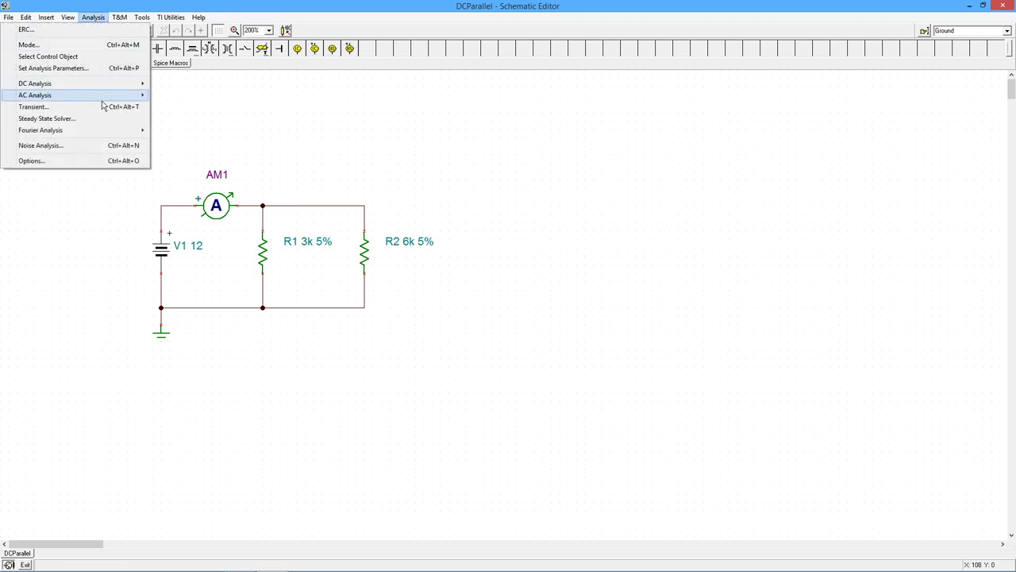
mouse_move(105, 85)
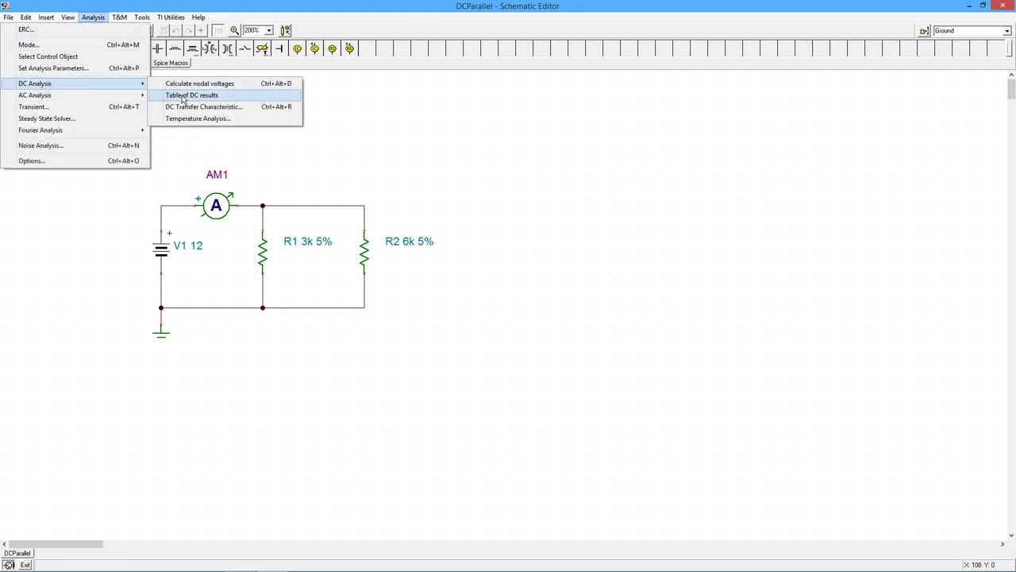
click(183, 95)
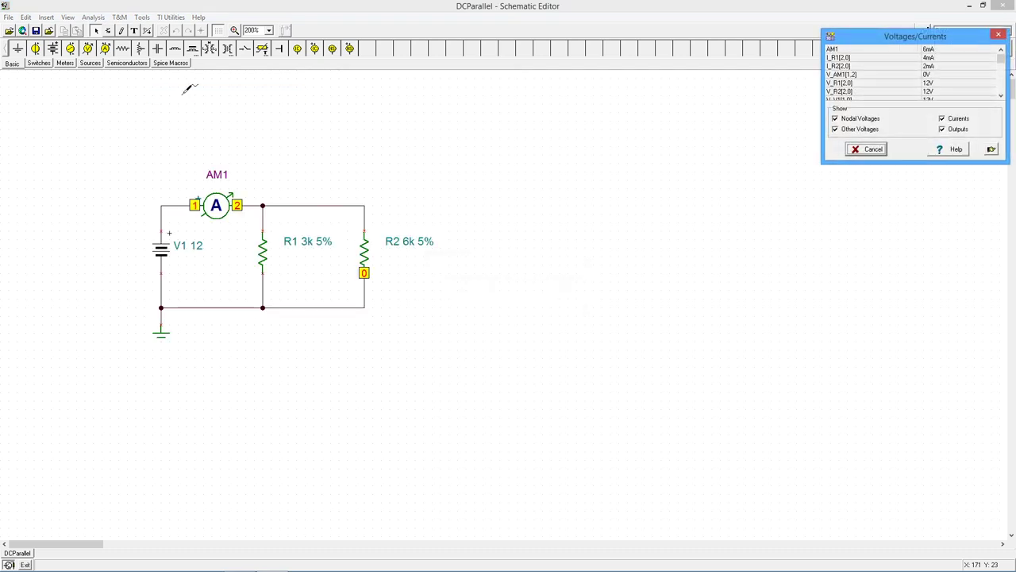
drag(858, 39, 508, 119)
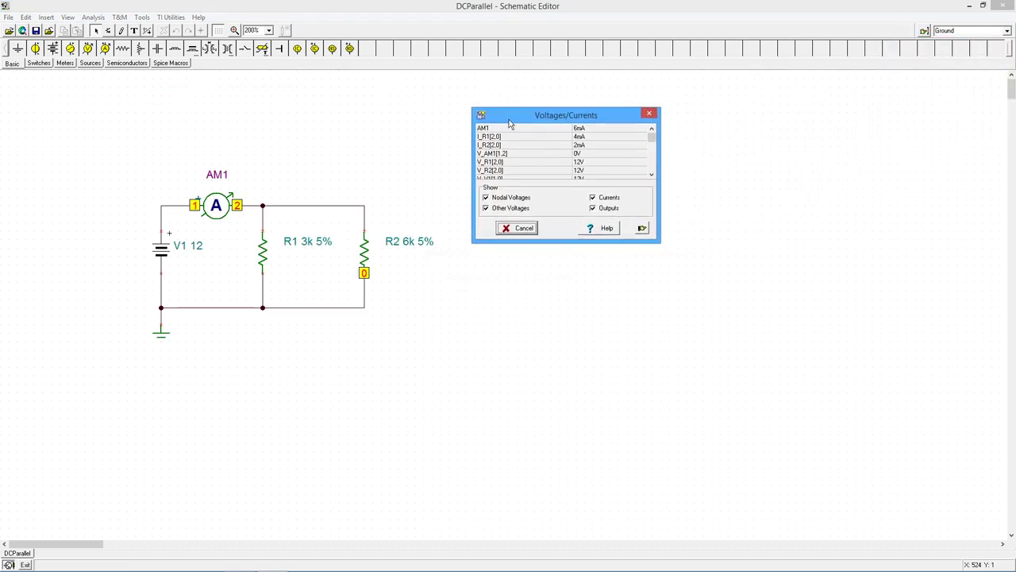
drag(564, 250, 564, 299)
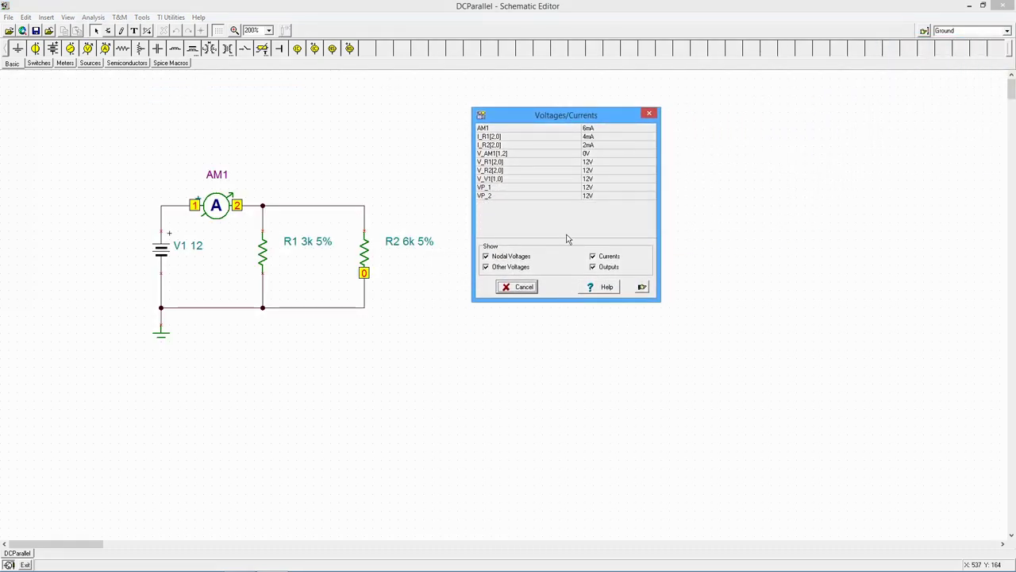
click(524, 287)
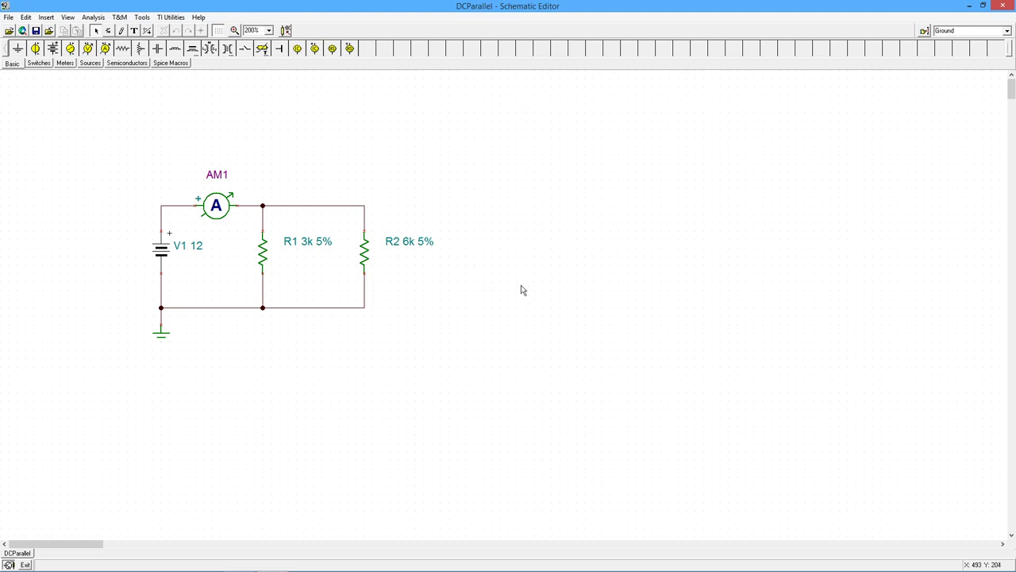
- Add an upright 2k resistor R3 right of R2 and wire it to the top and bottom rails
click(125, 50)
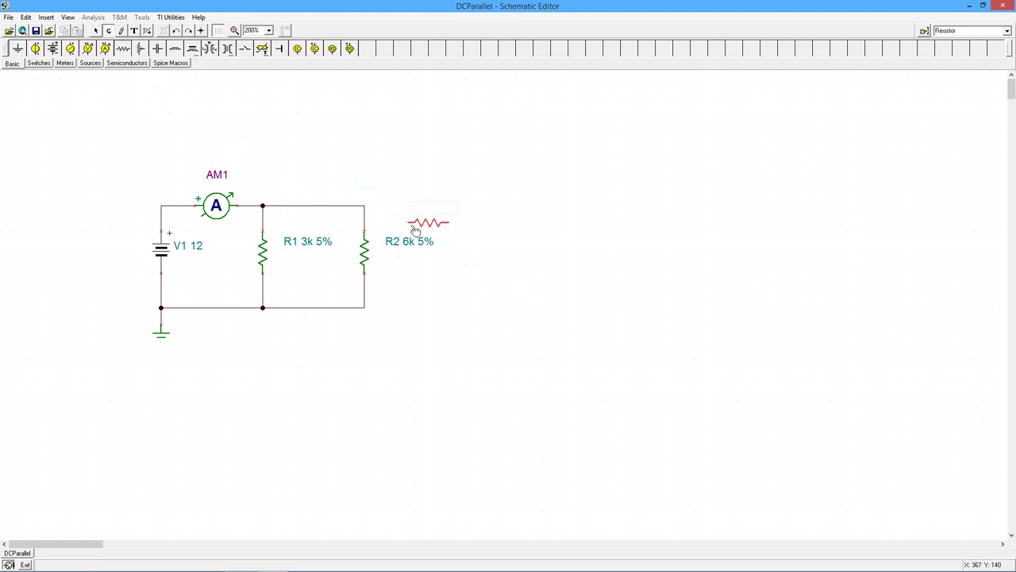
click(469, 249)
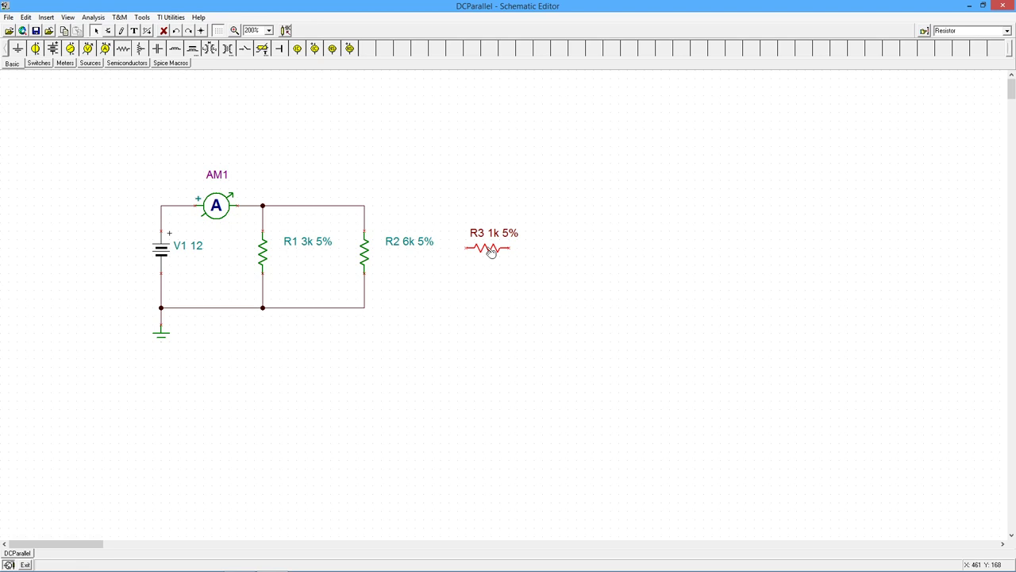
key(ctrl+r)
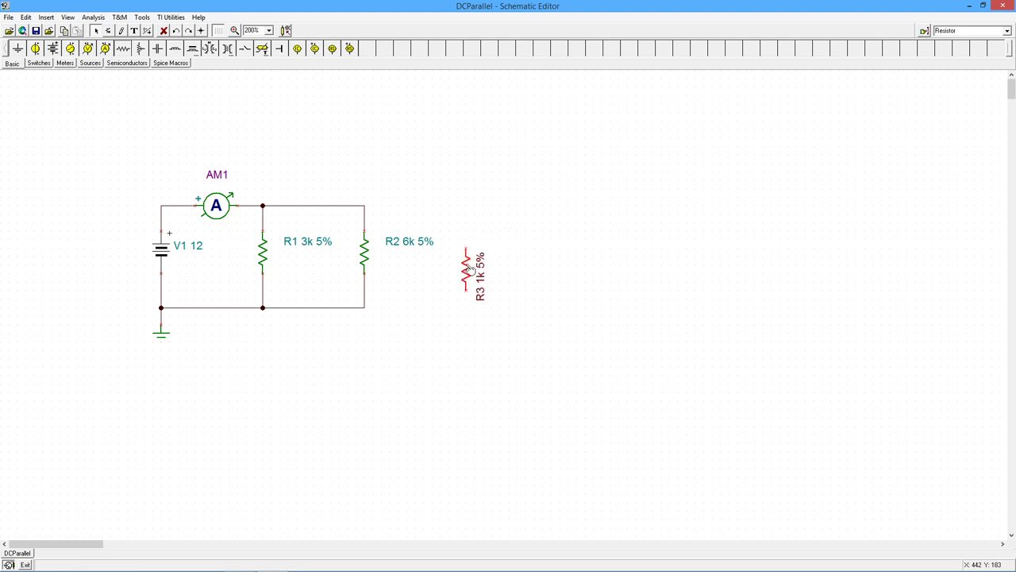
drag(486, 256, 469, 255)
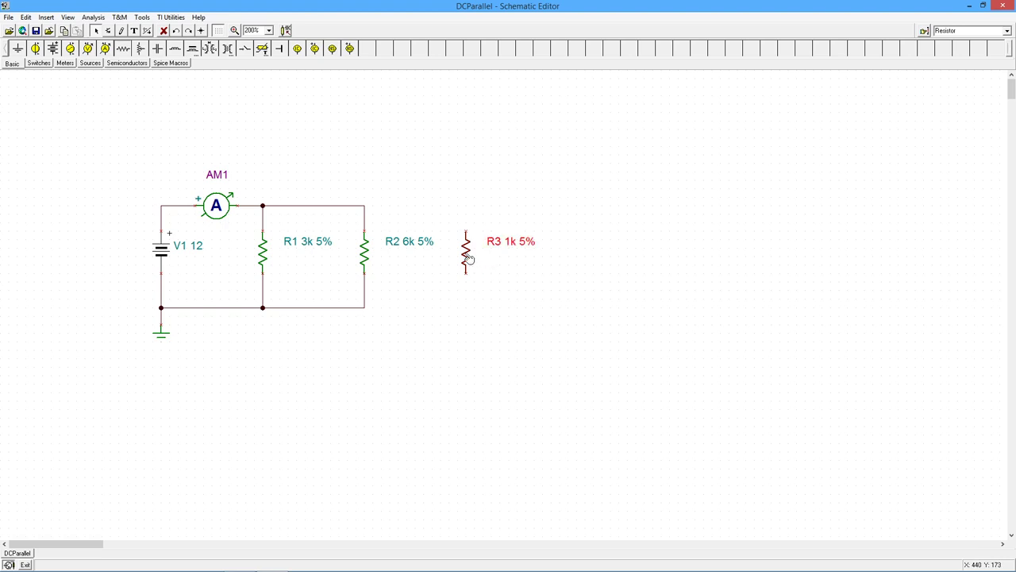
double_click(468, 256)
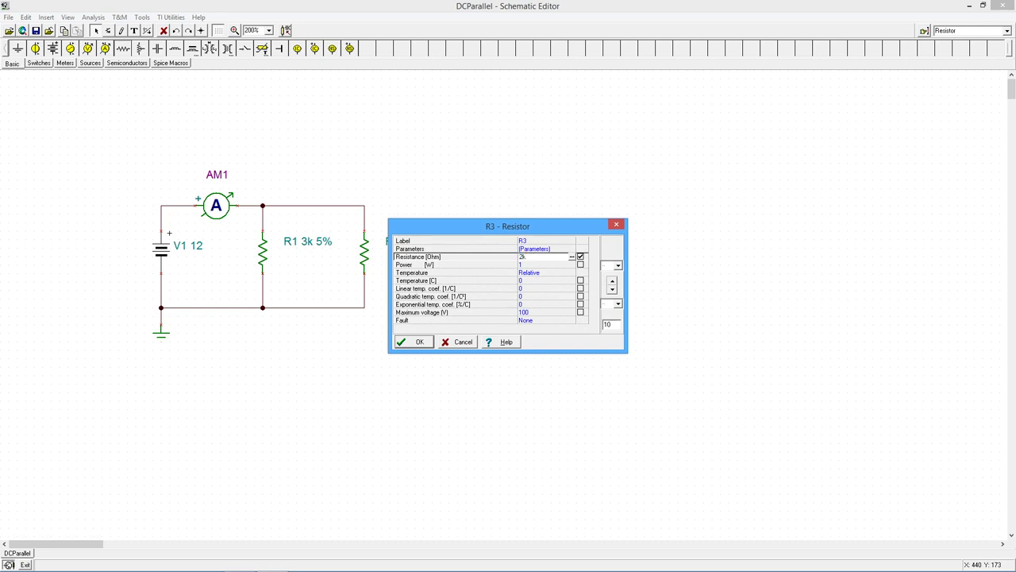
key(Return)
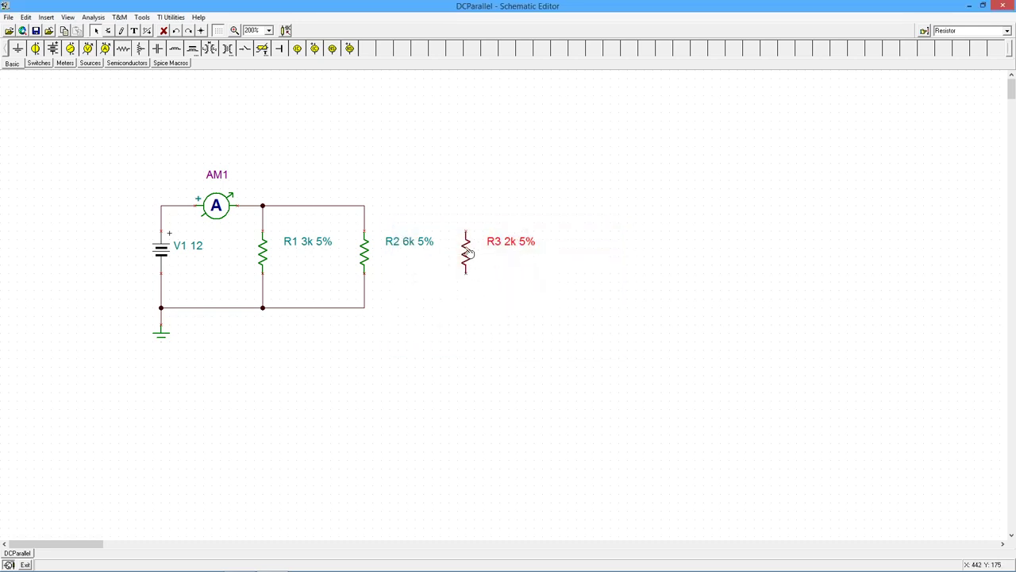
drag(466, 229, 364, 206)
drag(466, 272, 366, 308)
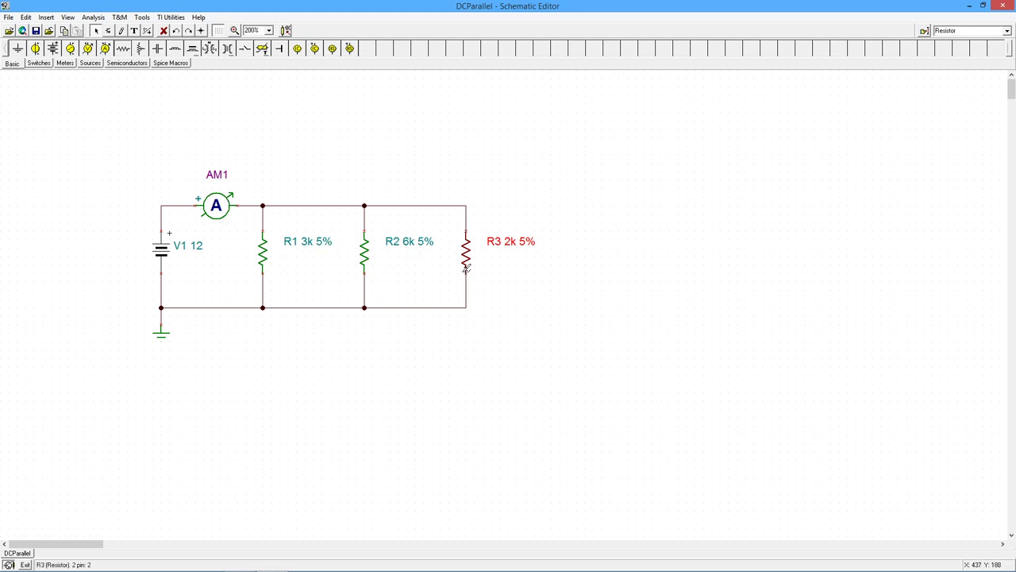
click(97, 19)
mouse_move(102, 86)
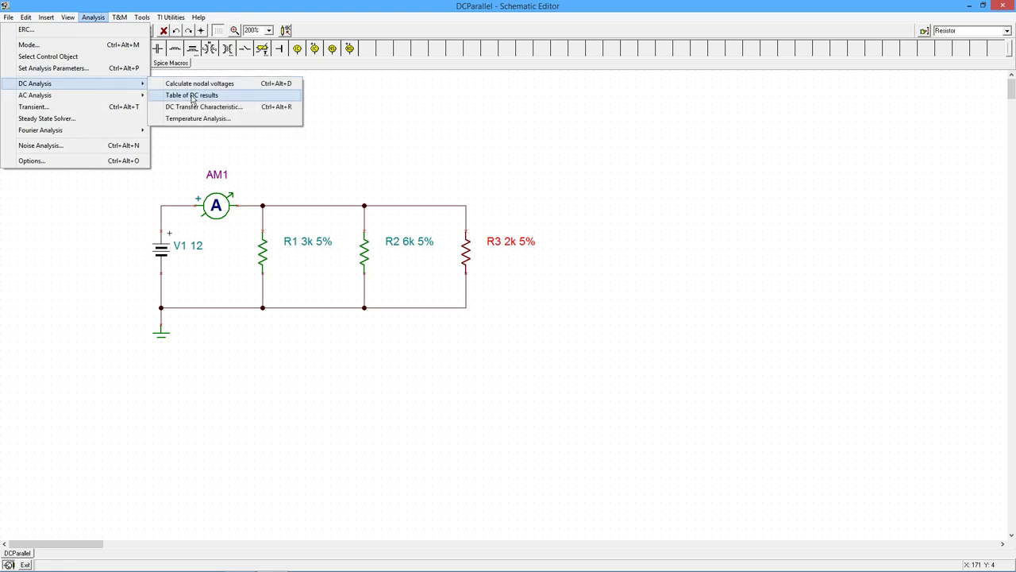
click(192, 96)
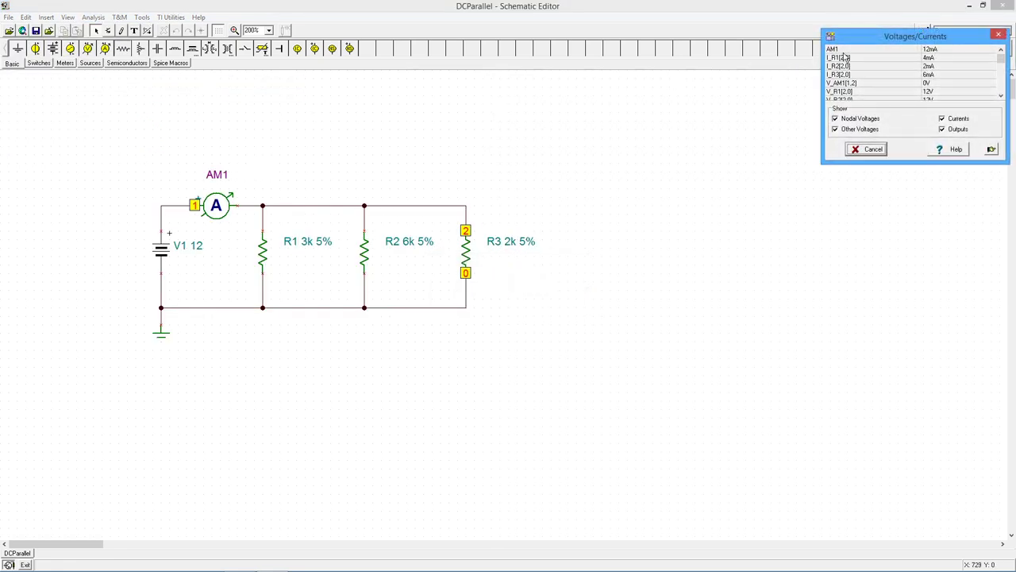
drag(880, 38, 616, 107)
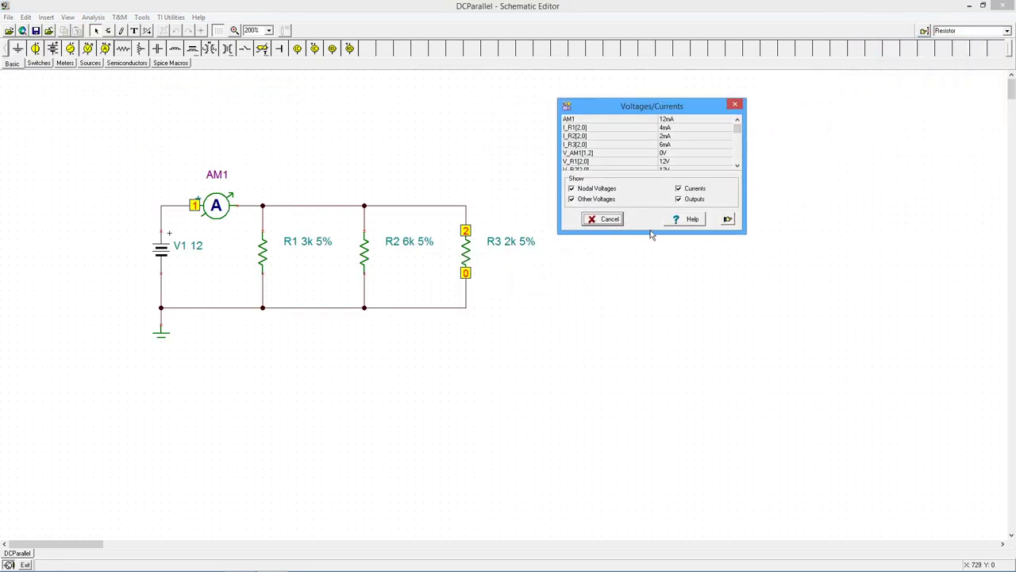
drag(650, 232, 647, 299)
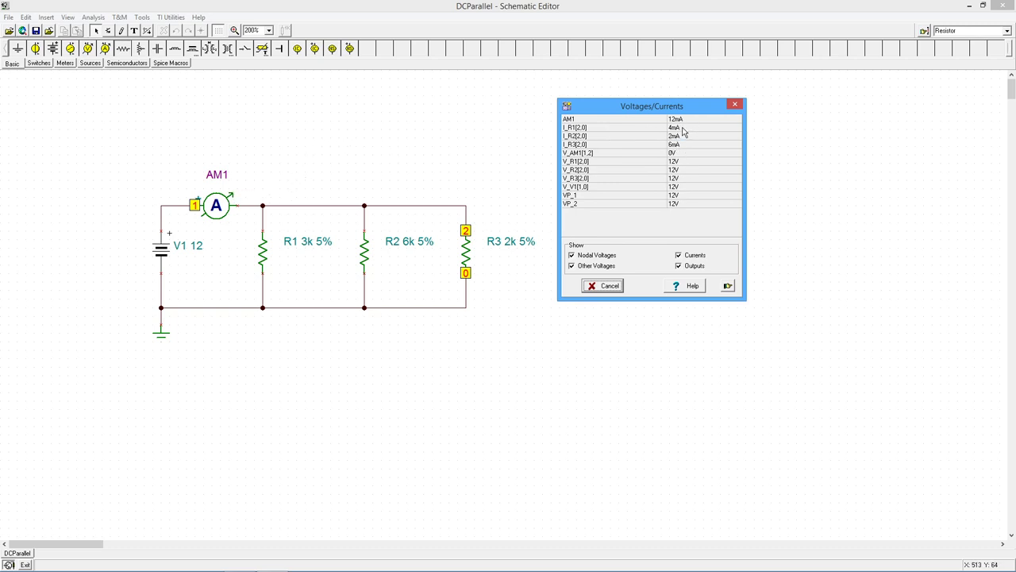
click(607, 288)
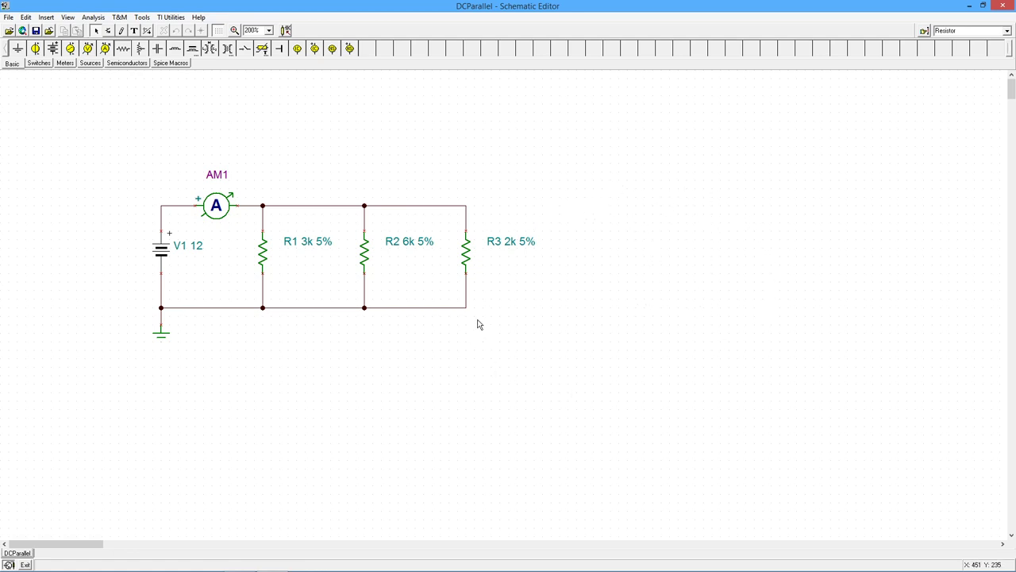
click(468, 261)
- Delete resistor R3, its two leftover wires, and battery V1
key(Delete)
click(467, 231)
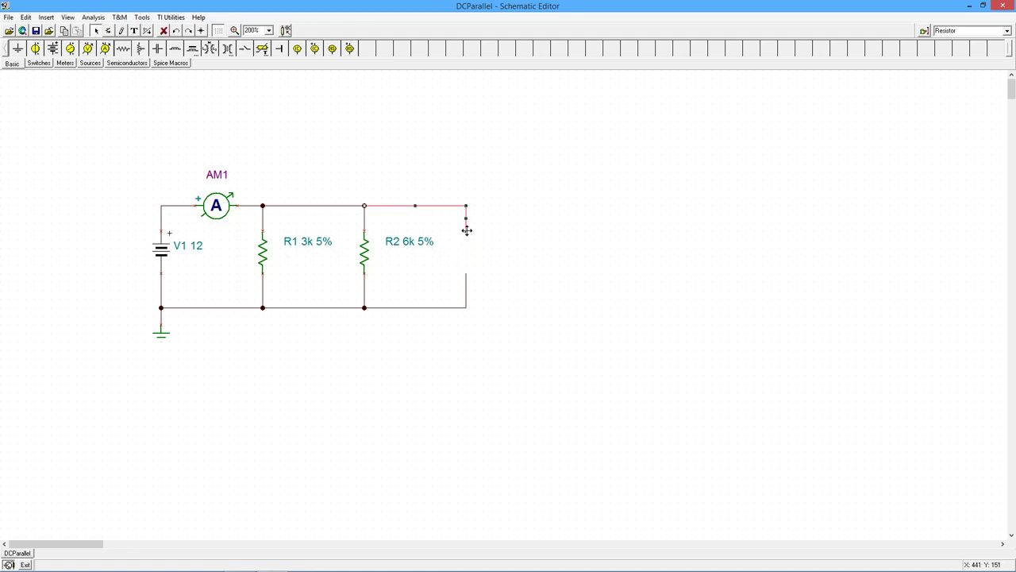
key(Delete)
click(467, 290)
key(Delete)
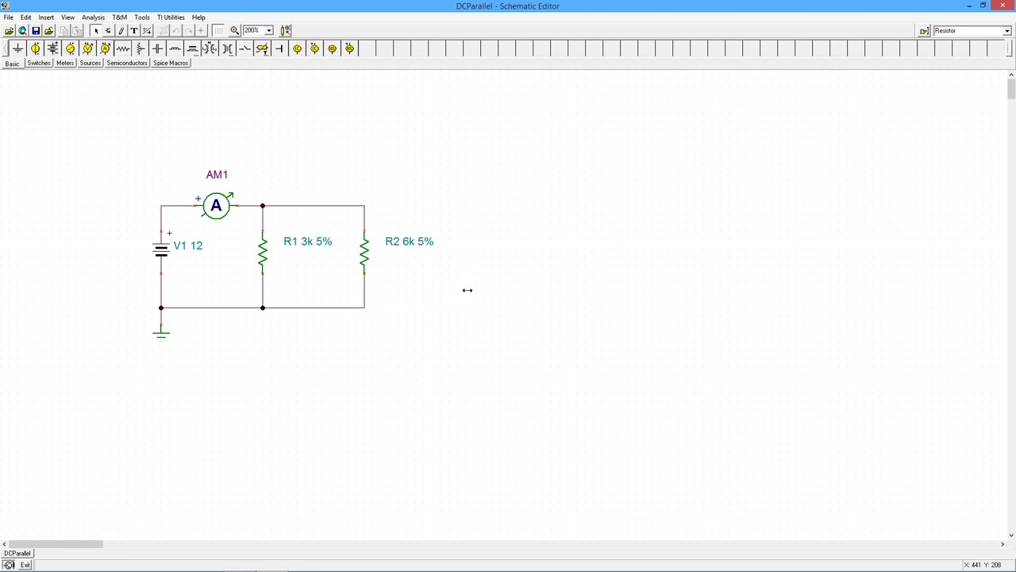
click(172, 255)
key(Delete)
- Place current source IS1 pointing up in the battery's old gap and set its current to 12m
click(95, 65)
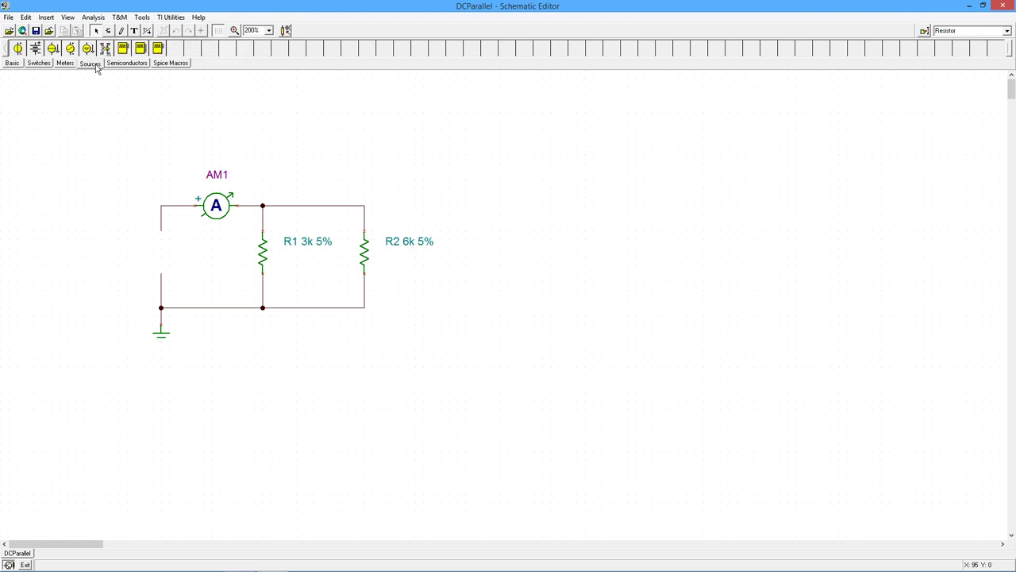
click(54, 49)
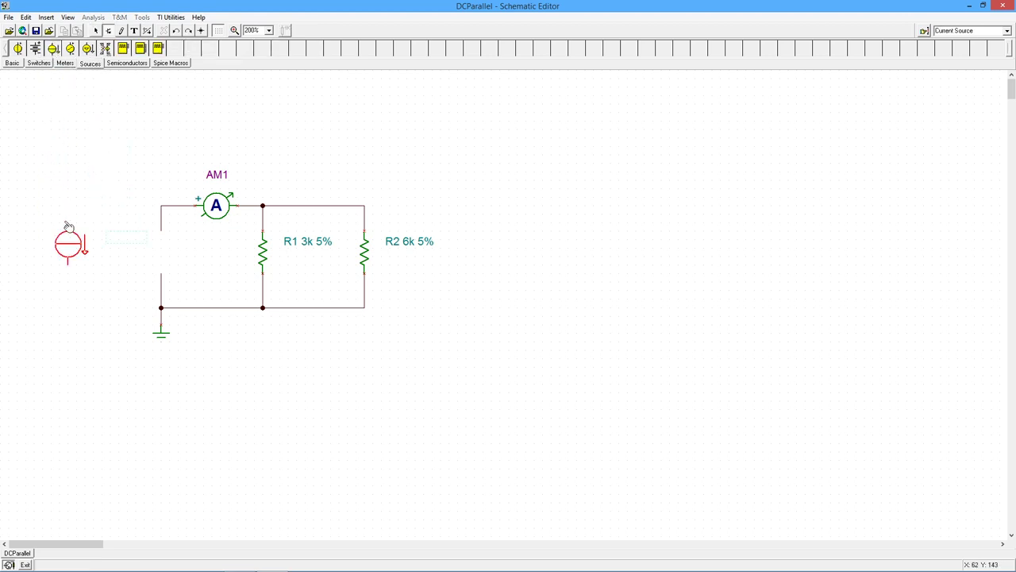
click(68, 226)
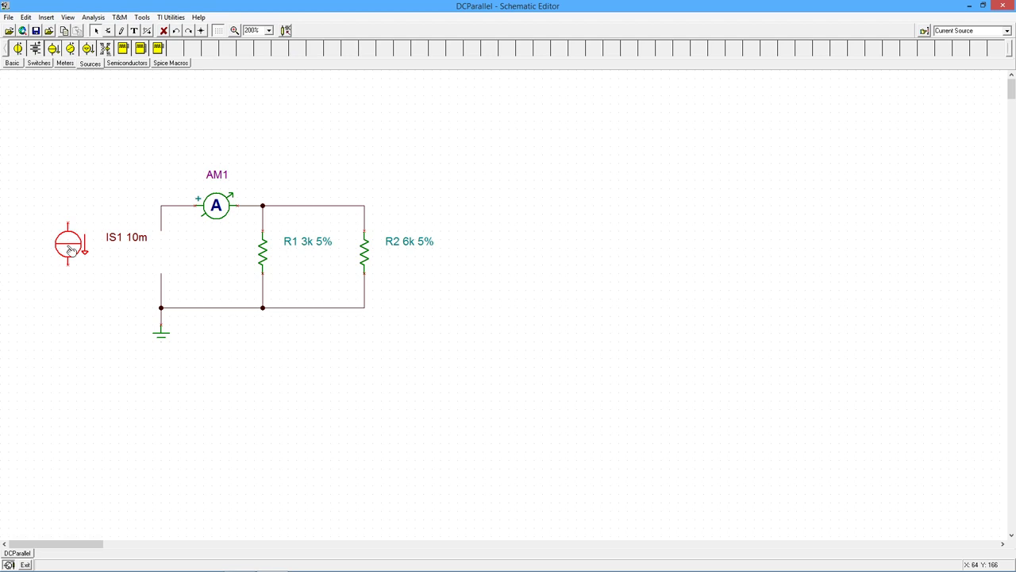
key(ctrl+r)
drag(72, 250, 171, 254)
key(ctrl+r)
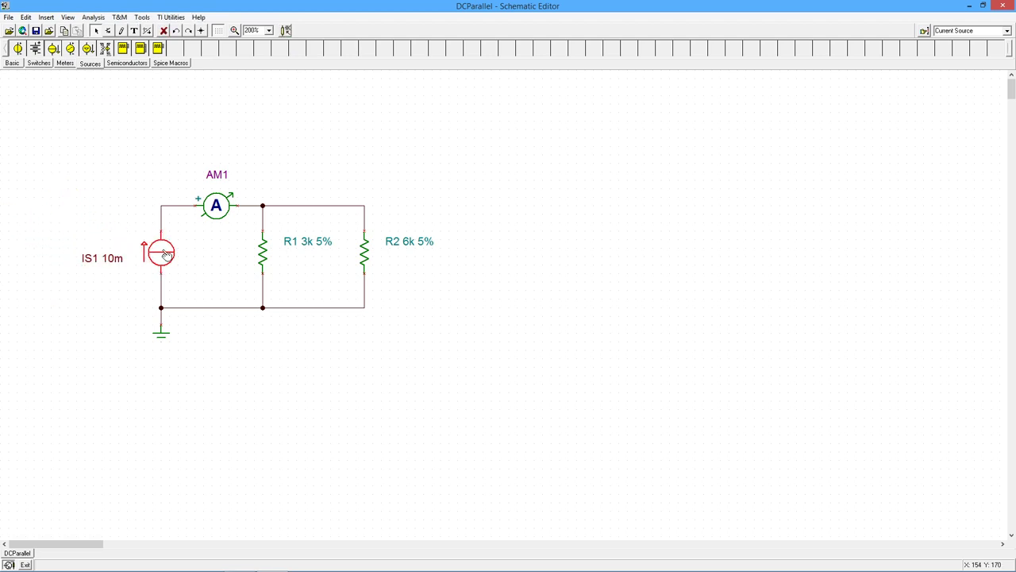
click(137, 288)
double_click(103, 265)
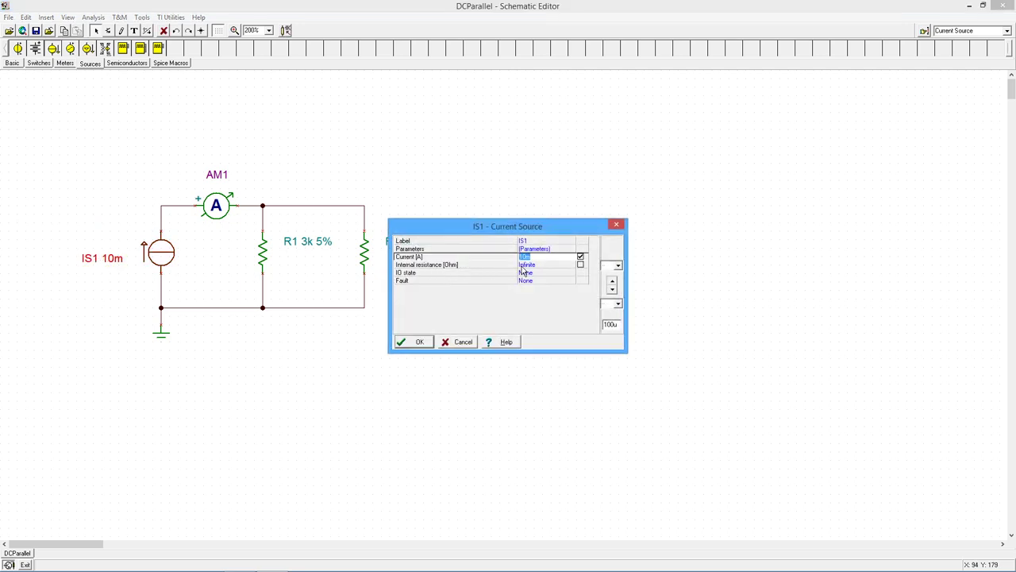
text(12)
click(420, 342)
click(212, 288)
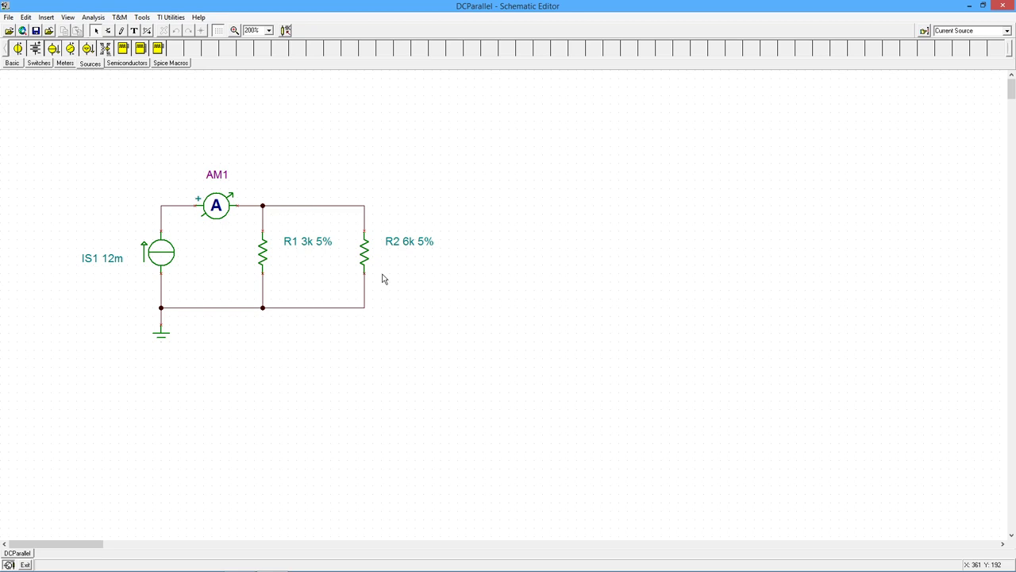
click(93, 17)
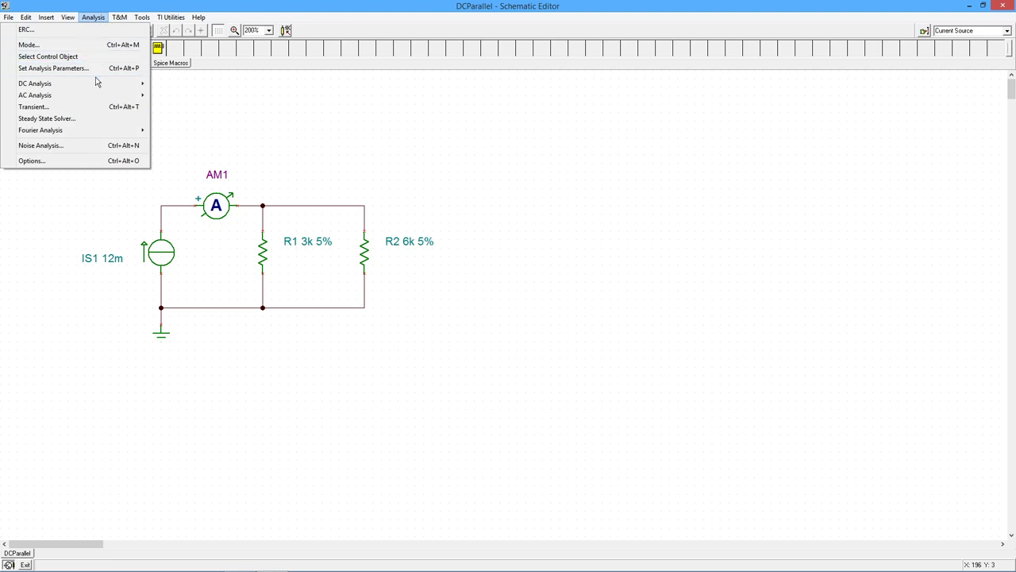
mouse_move(96, 83)
click(284, 96)
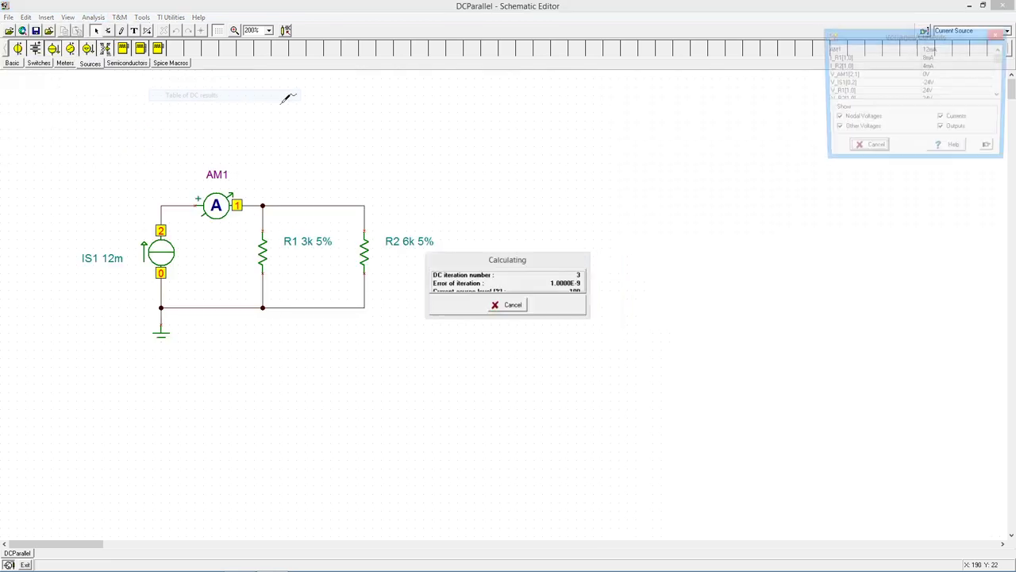
drag(866, 38, 544, 111)
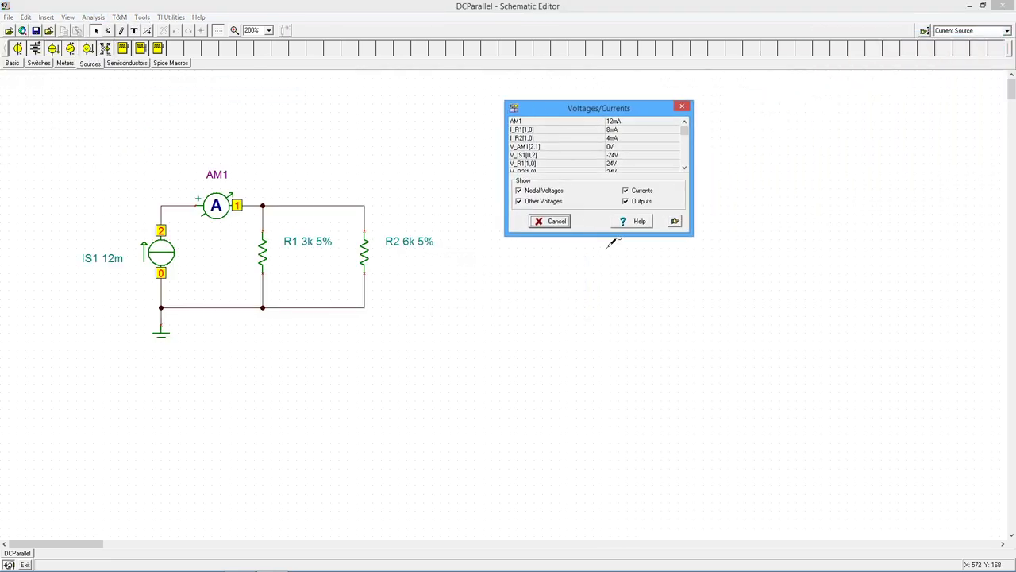
drag(596, 235, 595, 284)
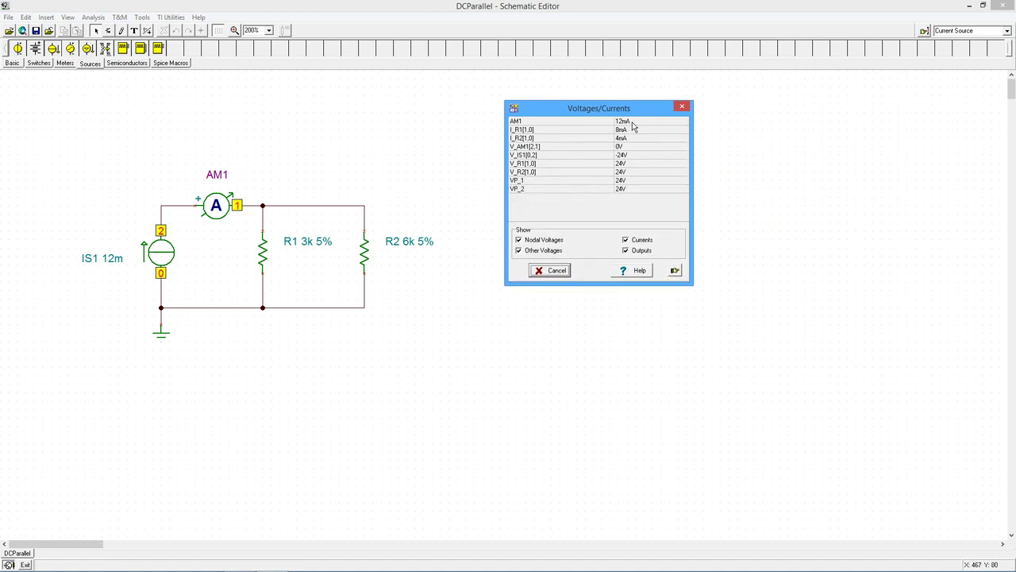
click(228, 197)
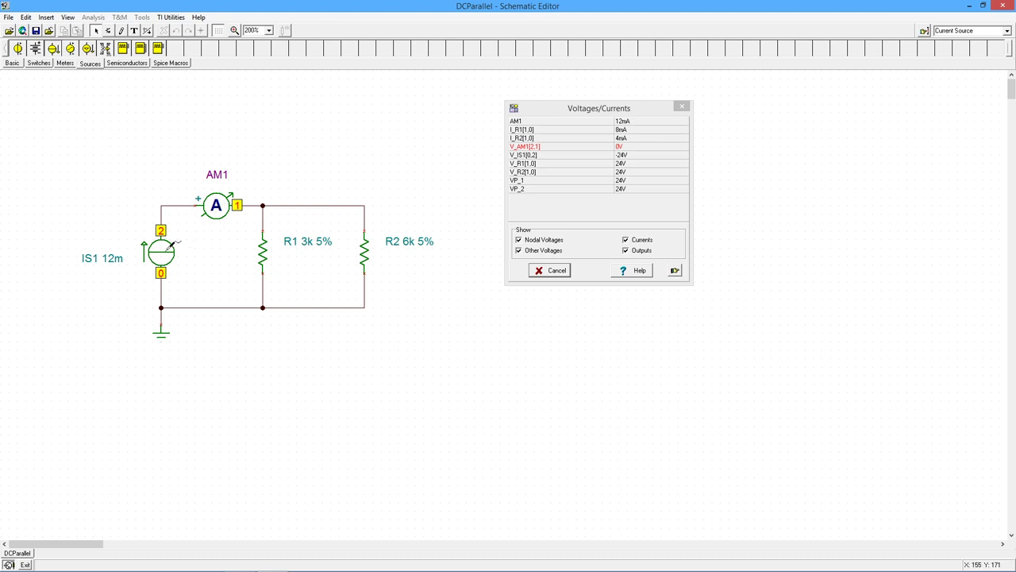
click(170, 247)
click(556, 271)
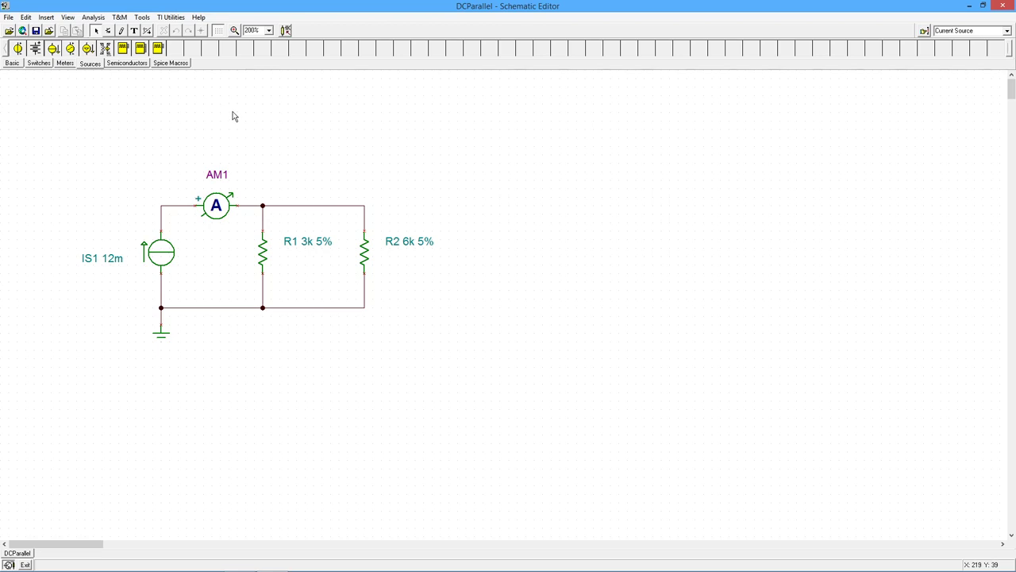
- Place an upright resistor R3 right of R2 with a horizontal label, and wire it to both rails
click(15, 63)
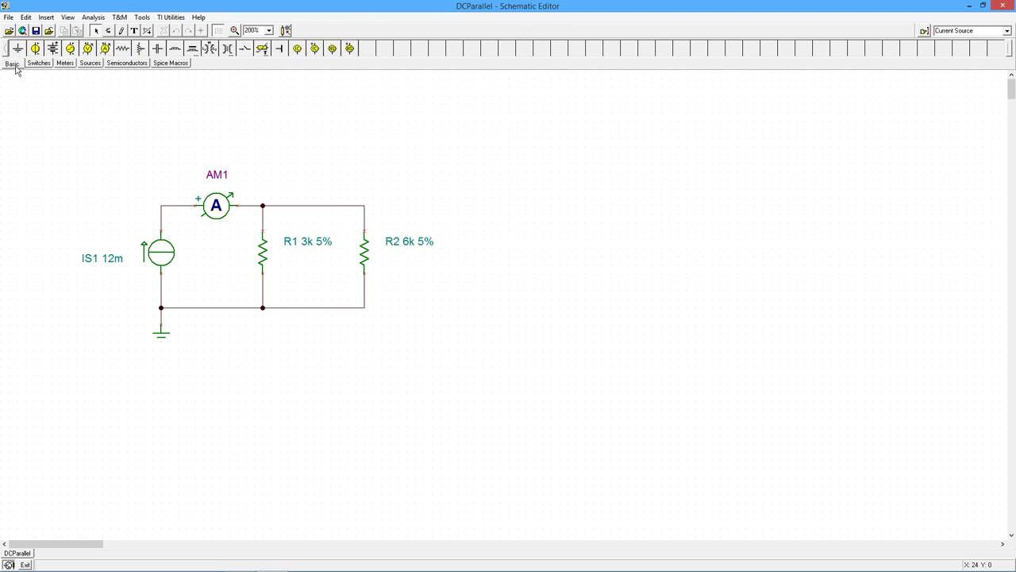
click(123, 48)
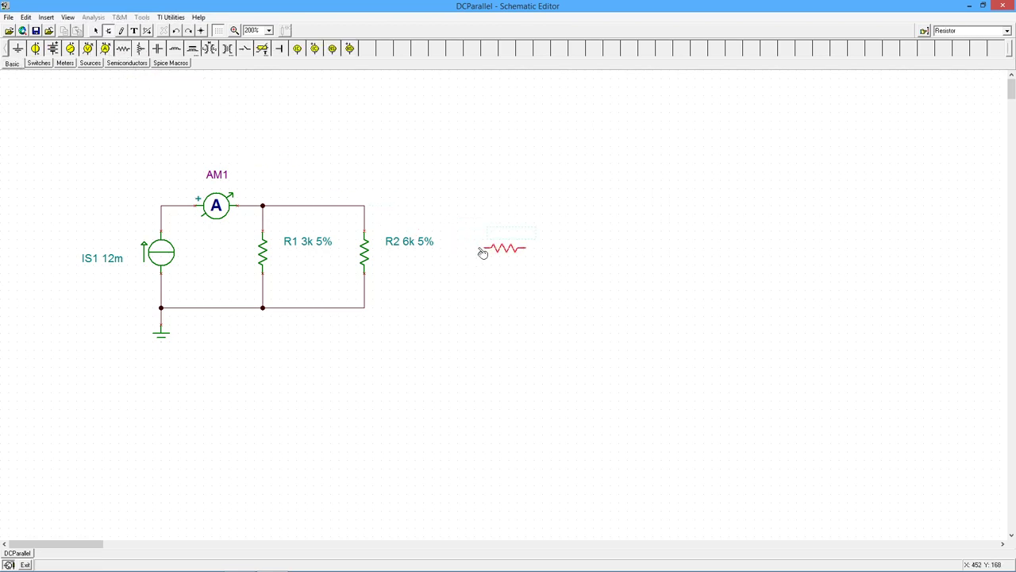
click(484, 248)
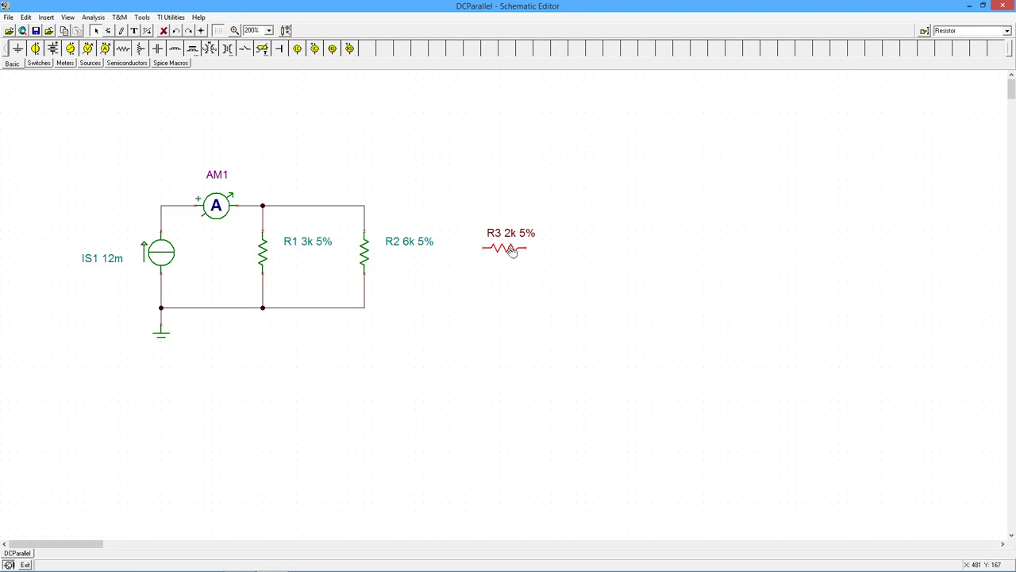
key(ctrl+r)
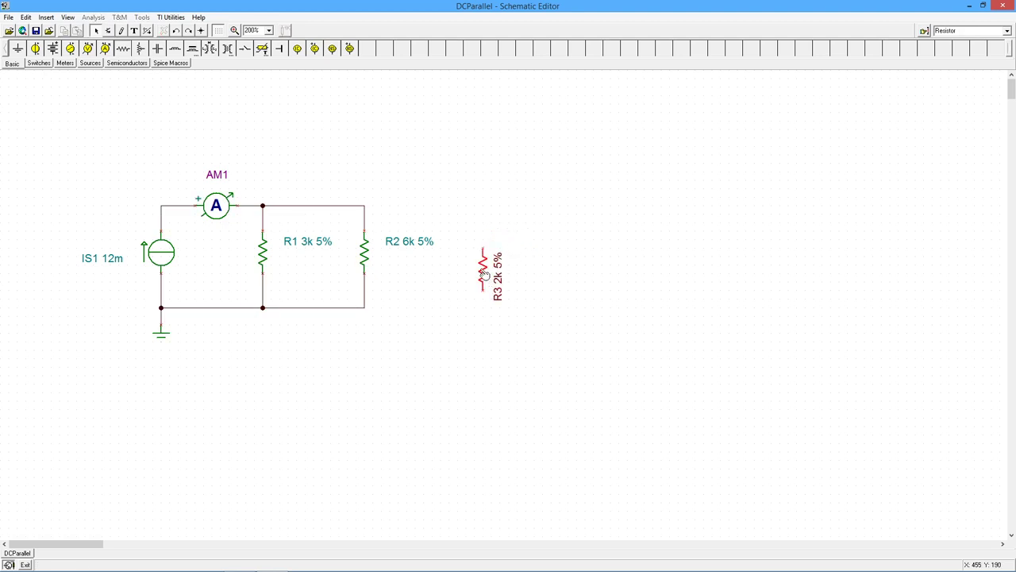
click(494, 270)
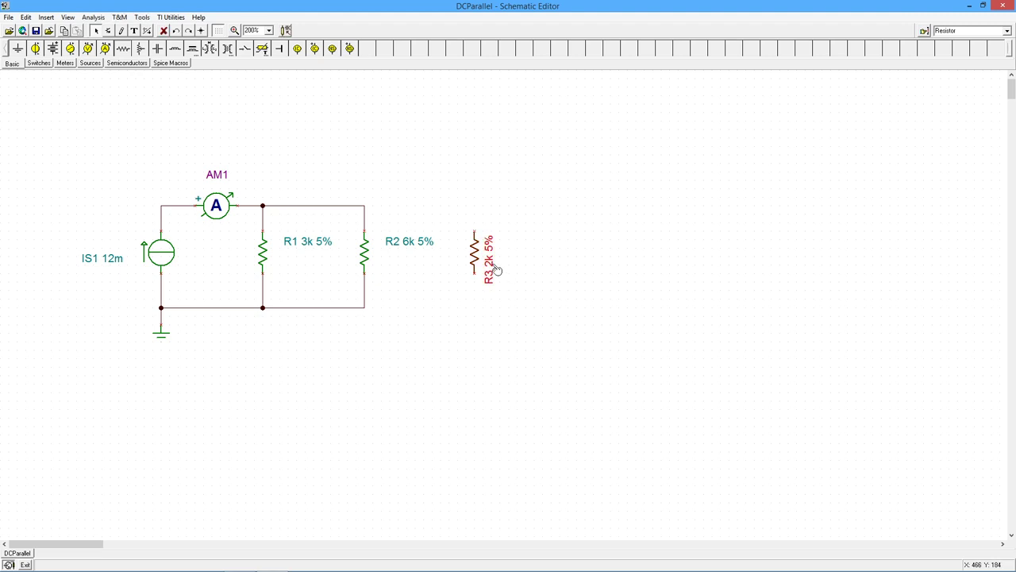
key(ctrl+r)
click(513, 295)
mouse_move(478, 229)
mouse_down()
mouse_move(479, 200)
mouse_move(359, 204)
mouse_up()
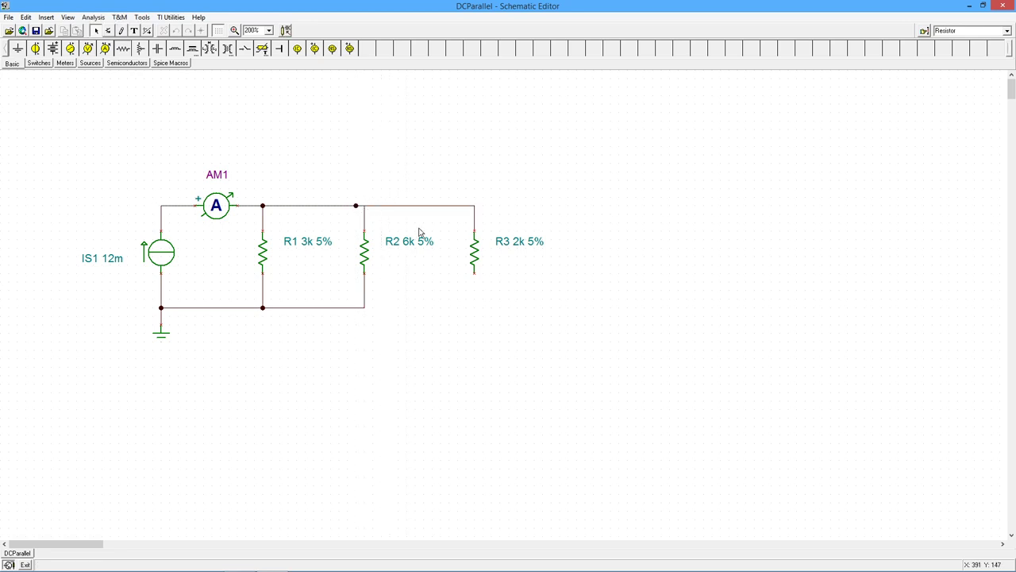
mouse_move(479, 271)
mouse_down()
mouse_move(477, 304)
mouse_move(366, 308)
mouse_up()
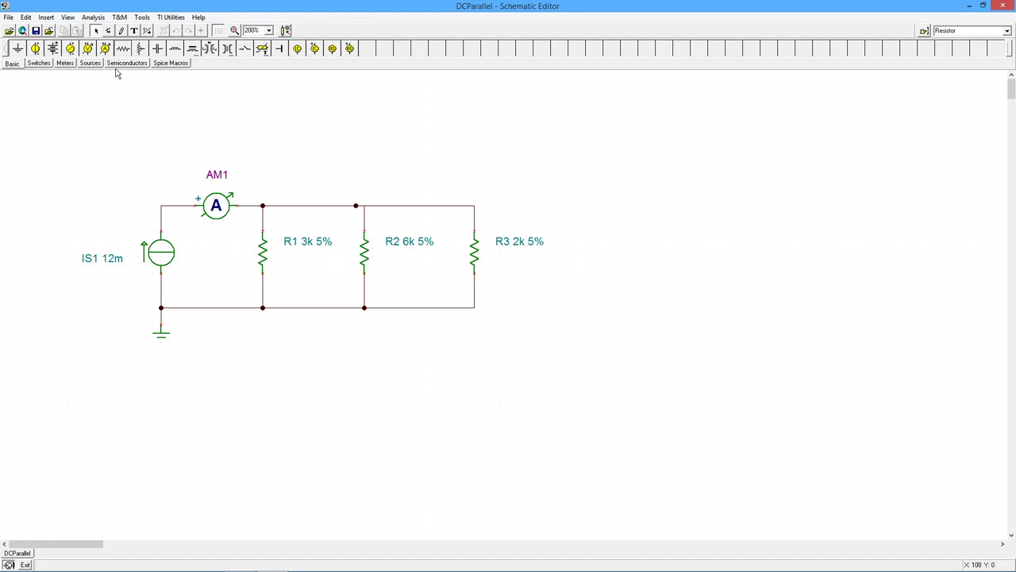
click(93, 17)
mouse_move(105, 88)
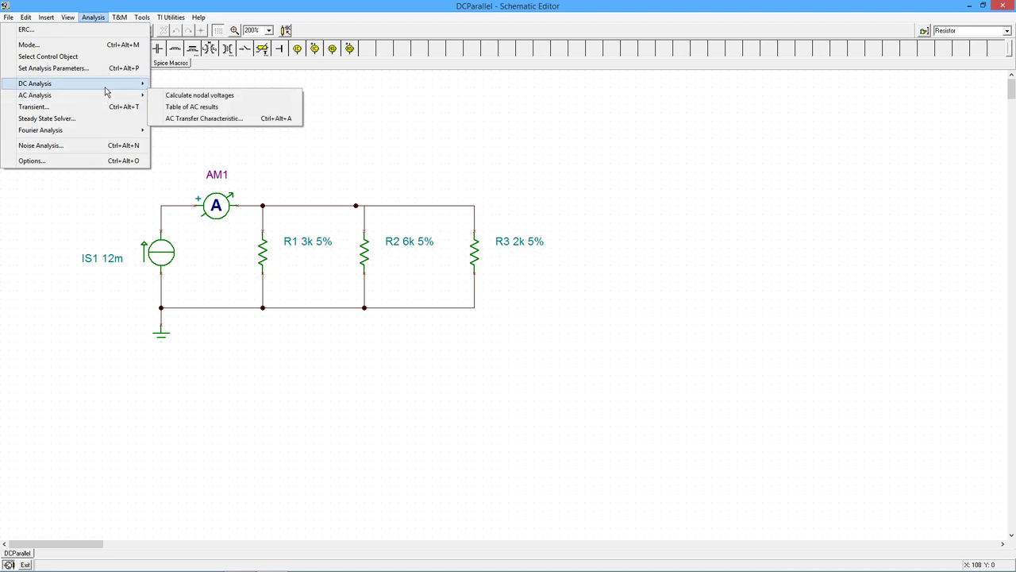
click(213, 95)
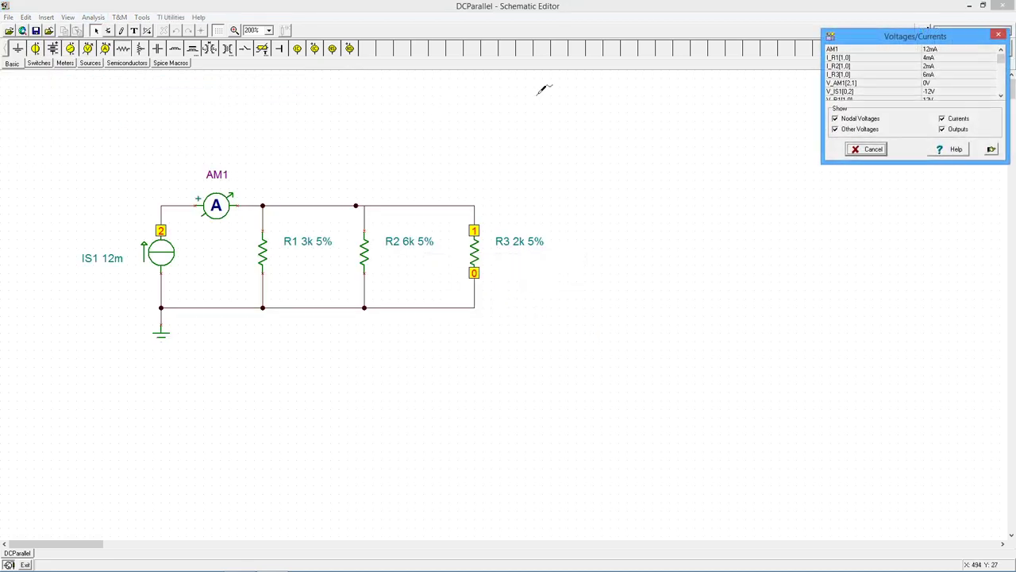
drag(856, 39, 604, 123)
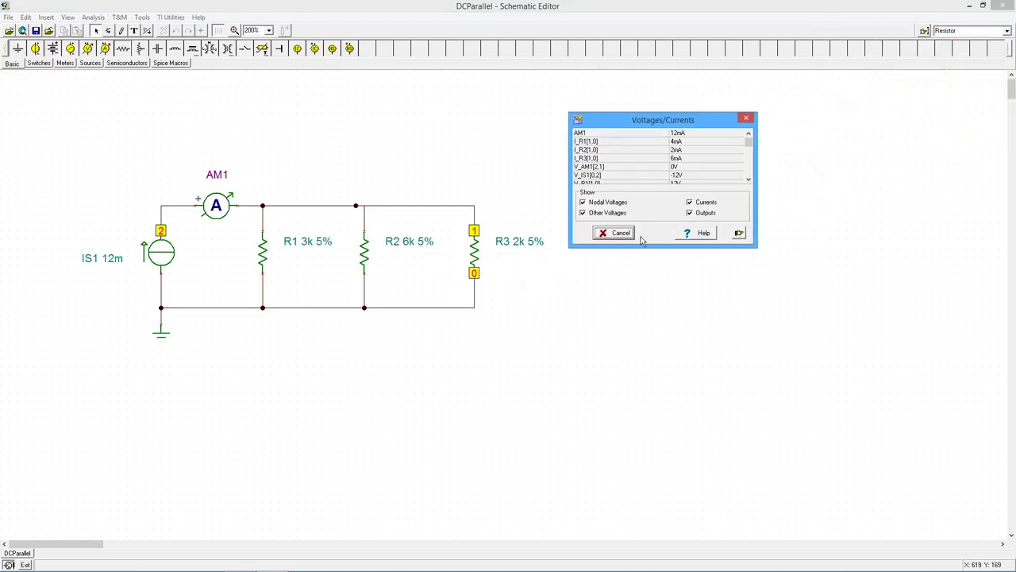
drag(645, 246, 640, 318)
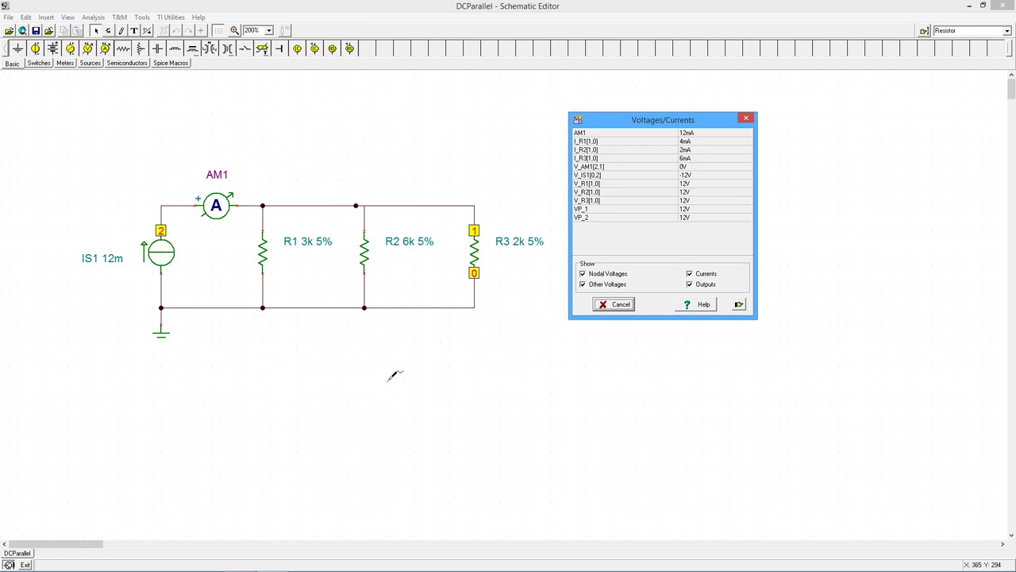
click(620, 305)
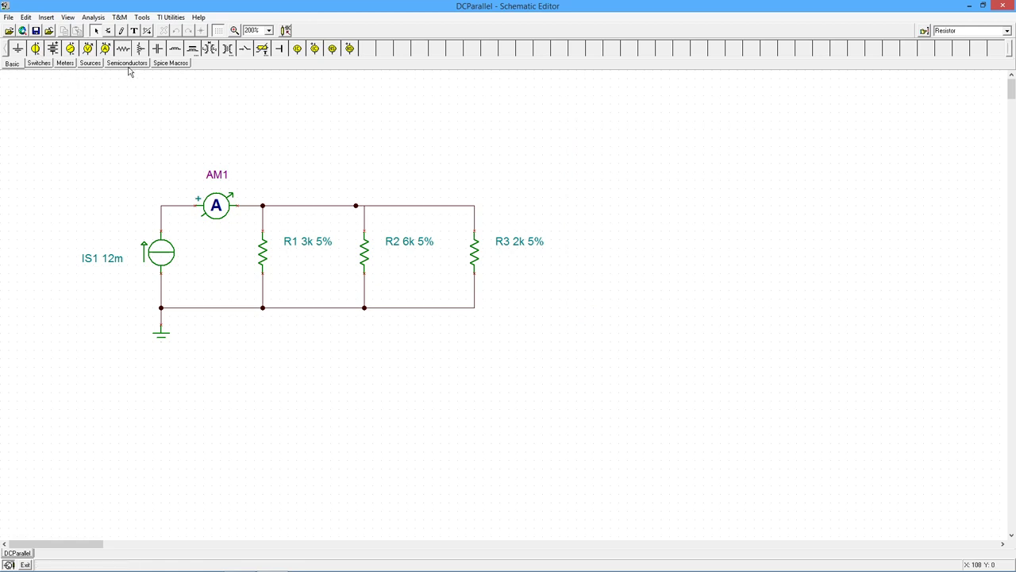
- Place current source IS2 right of R3 and wire its terminals to the top and bottom rails
click(92, 65)
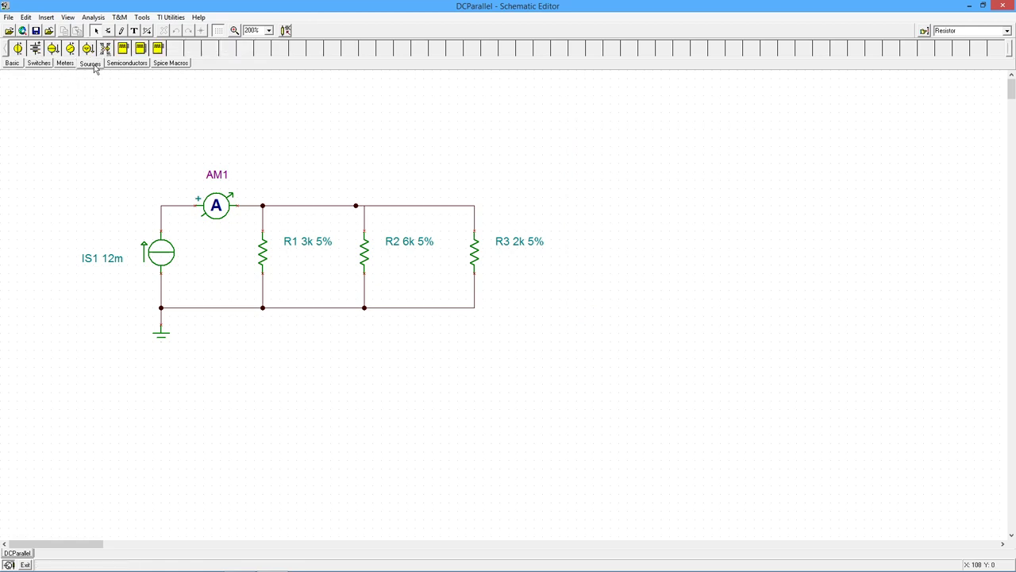
click(52, 50)
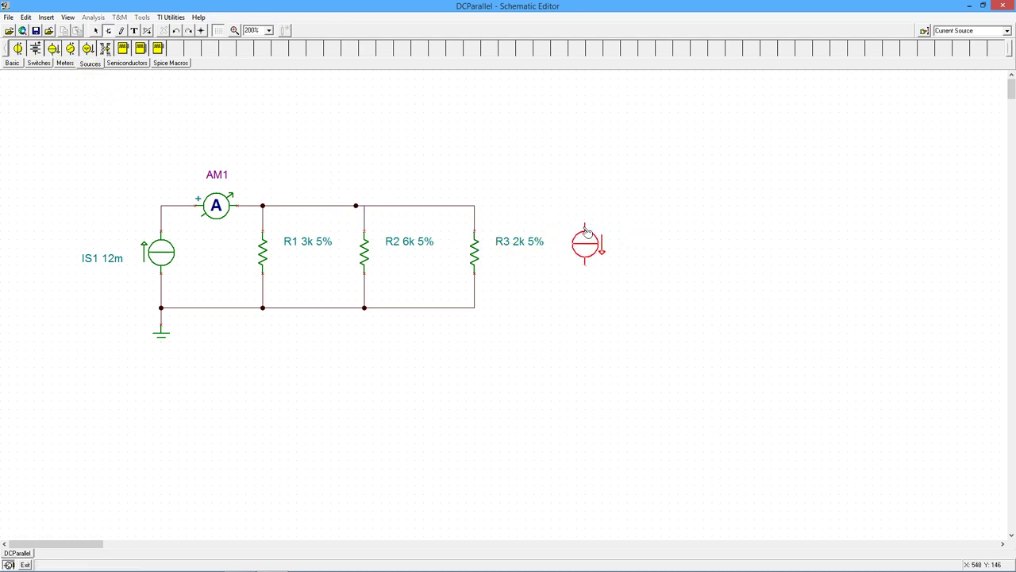
click(586, 225)
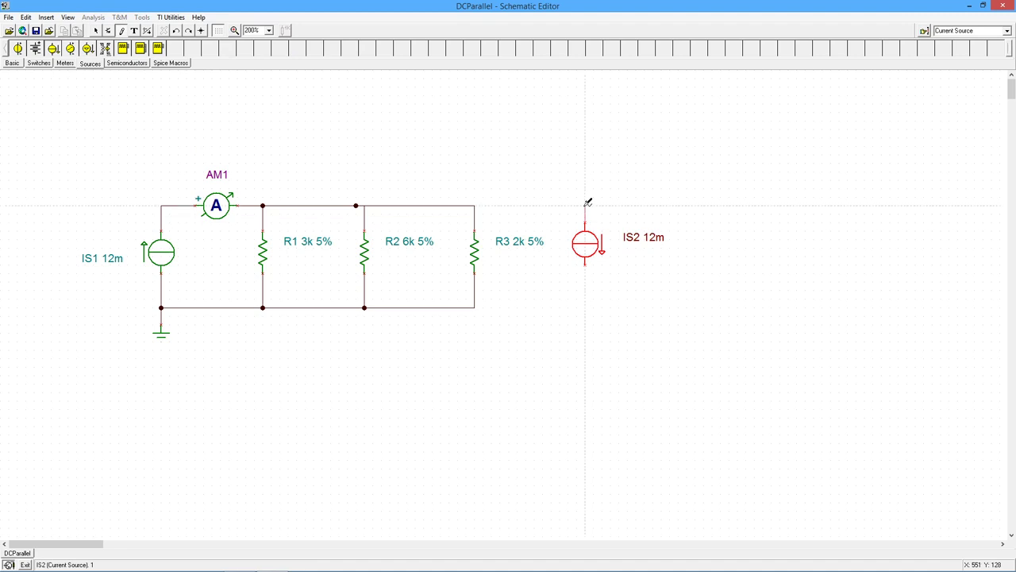
drag(586, 203, 475, 205)
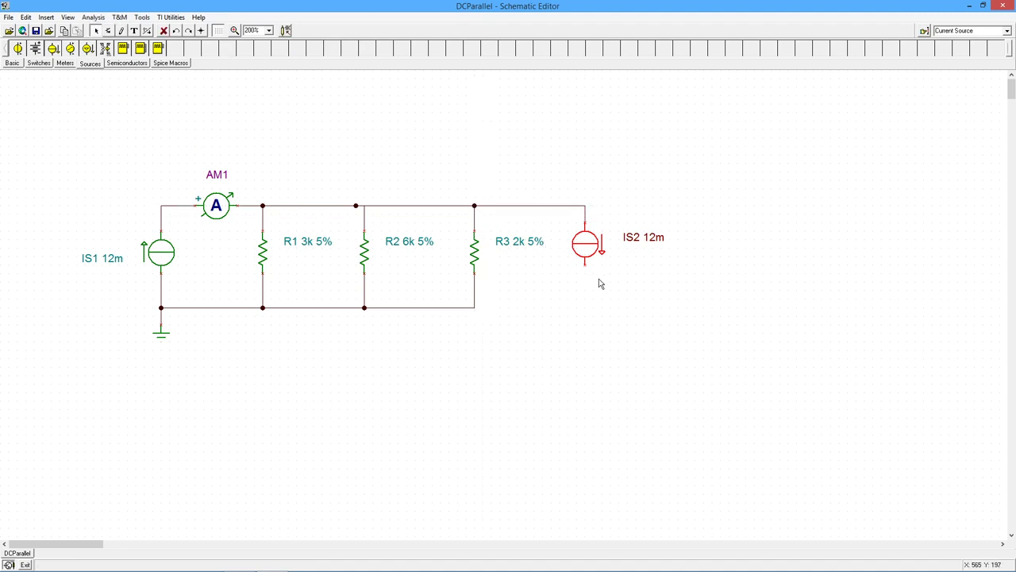
drag(588, 263, 475, 308)
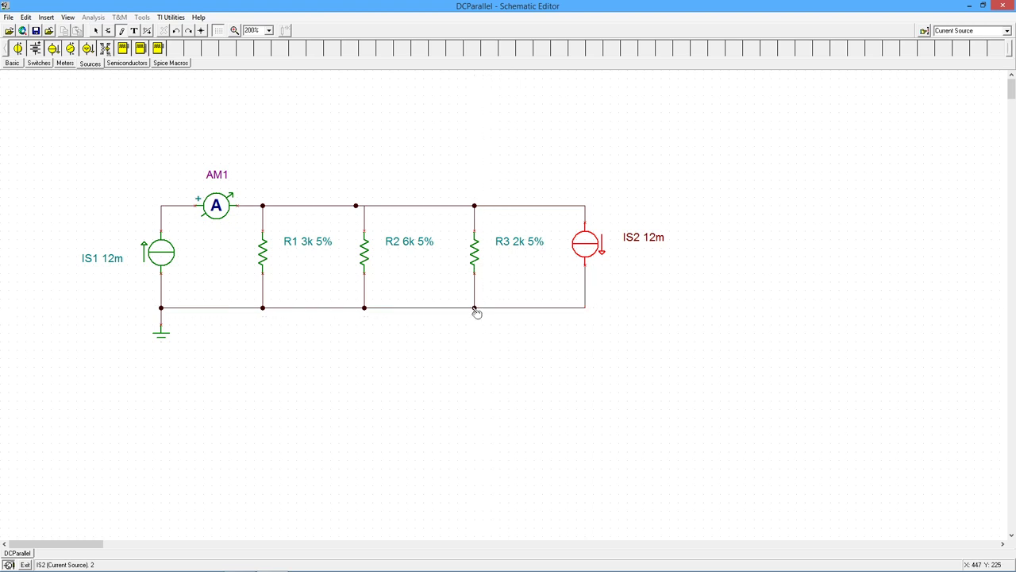
- Change current source IS2 from 12m to 4m
double_click(651, 243)
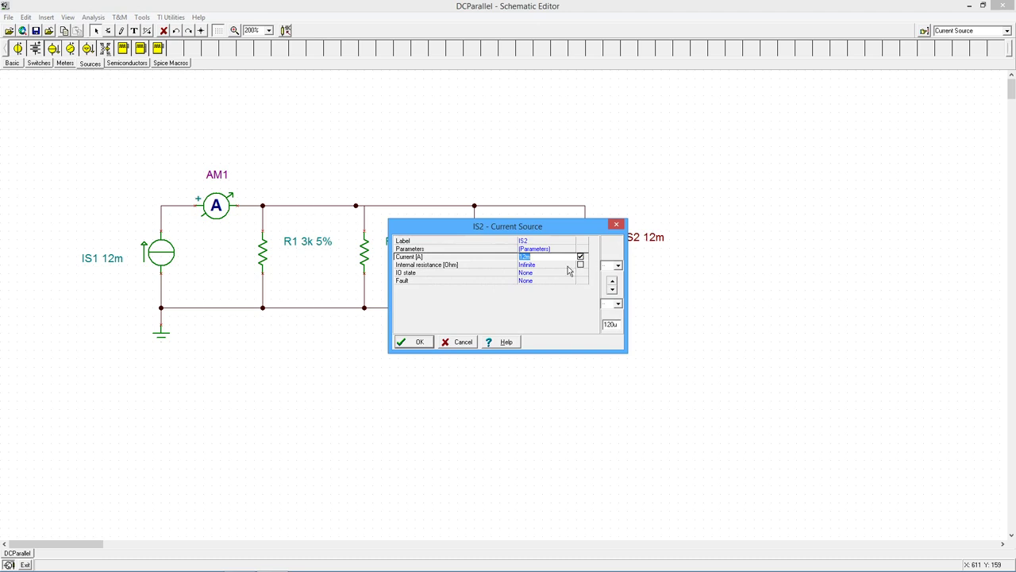
text(4m)
click(415, 342)
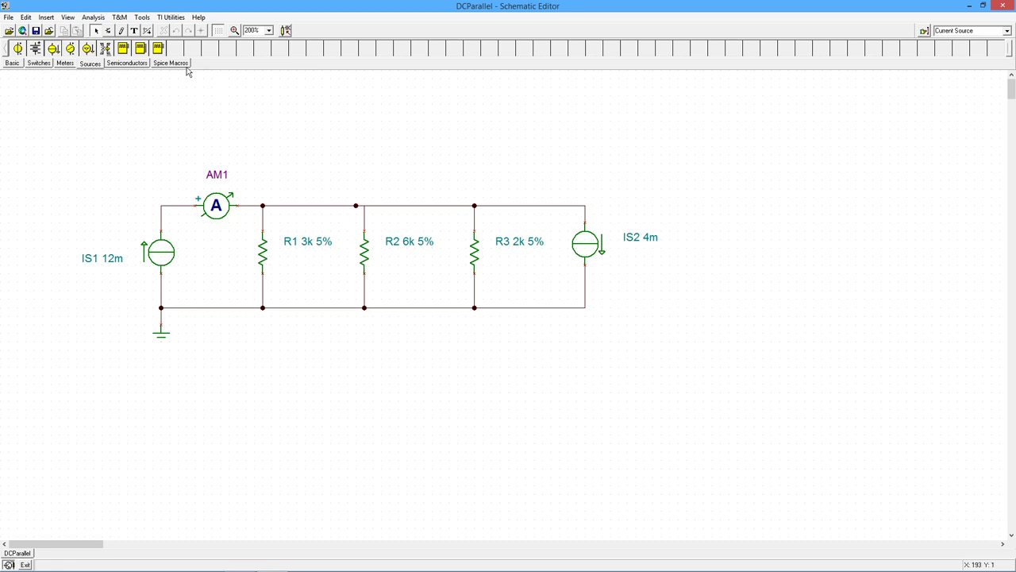
- View the DC results table: AM1 12mA, R1 2.67mA, R2 1.33mA, R3 4mA at 8V, then close it
click(93, 17)
mouse_move(108, 84)
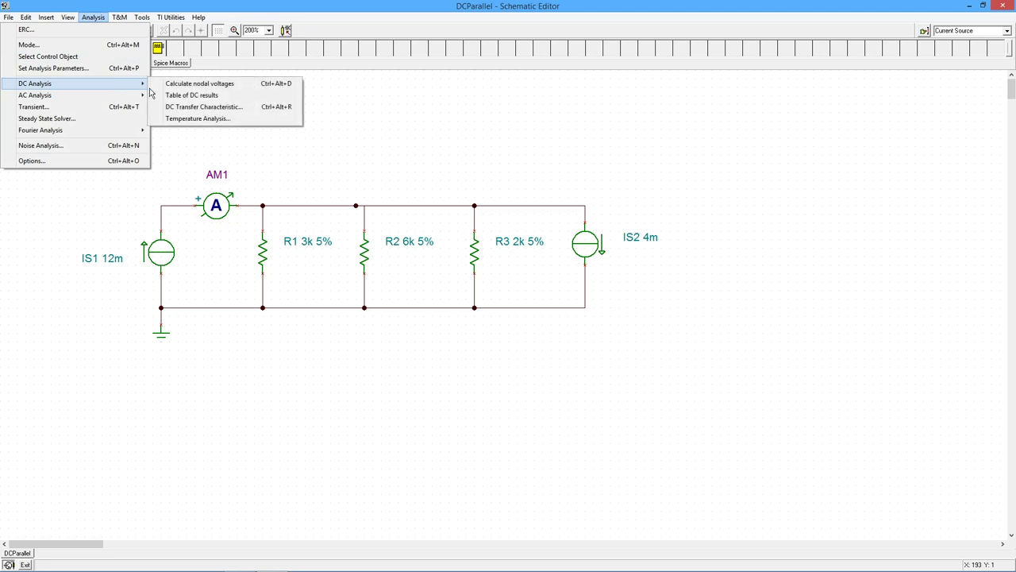
click(194, 94)
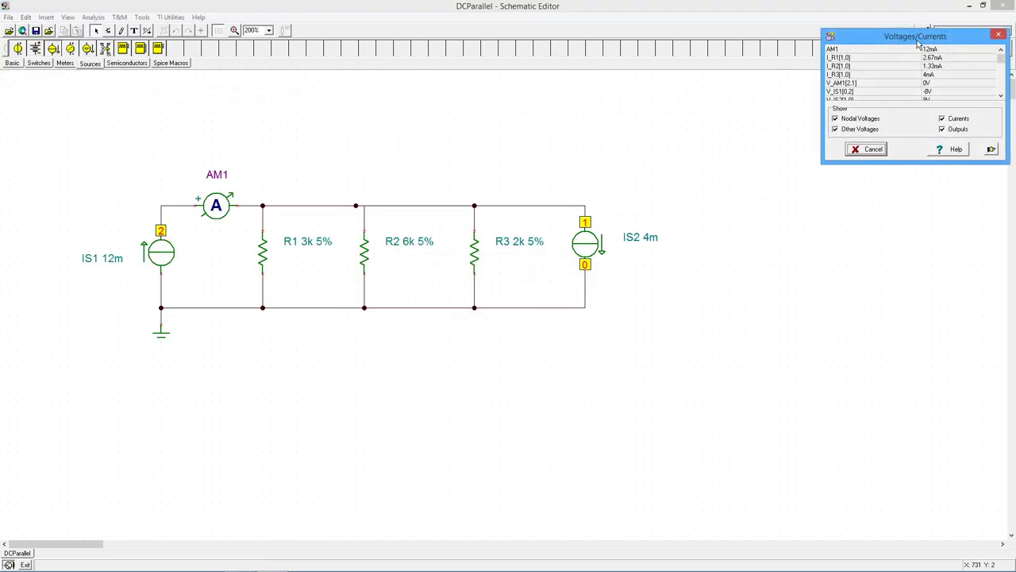
drag(918, 43, 765, 80)
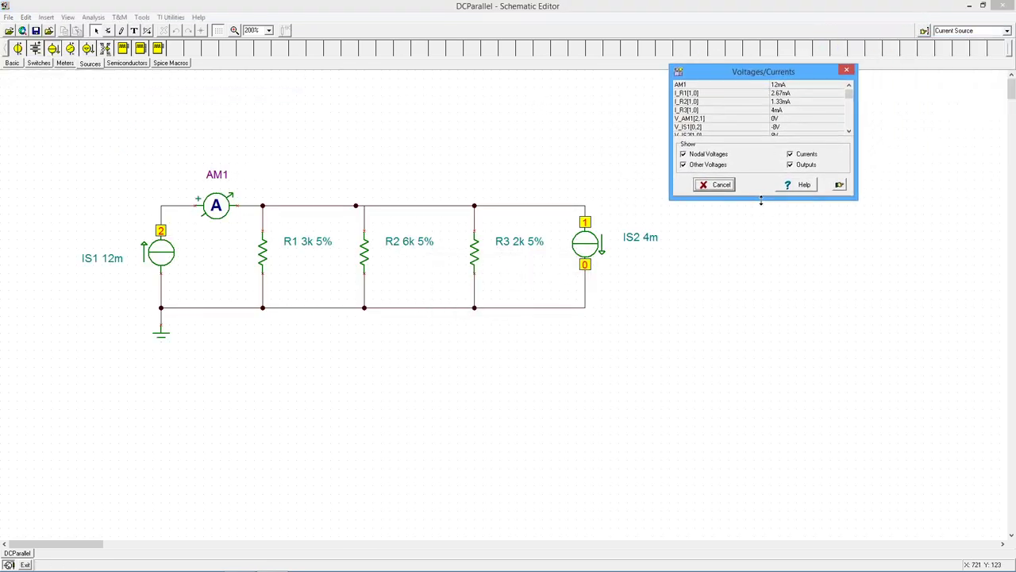
drag(760, 201, 751, 262)
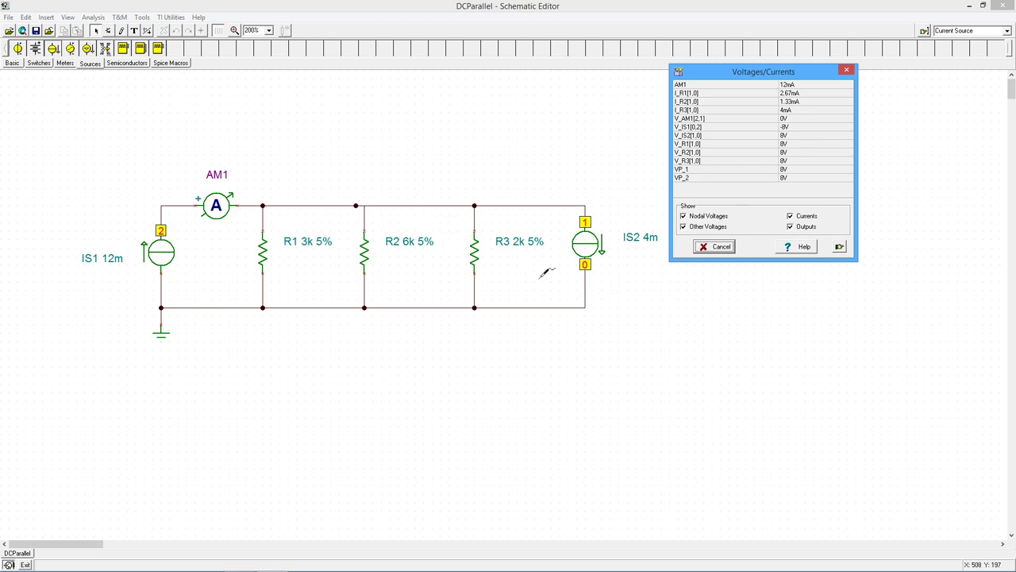
click(713, 248)
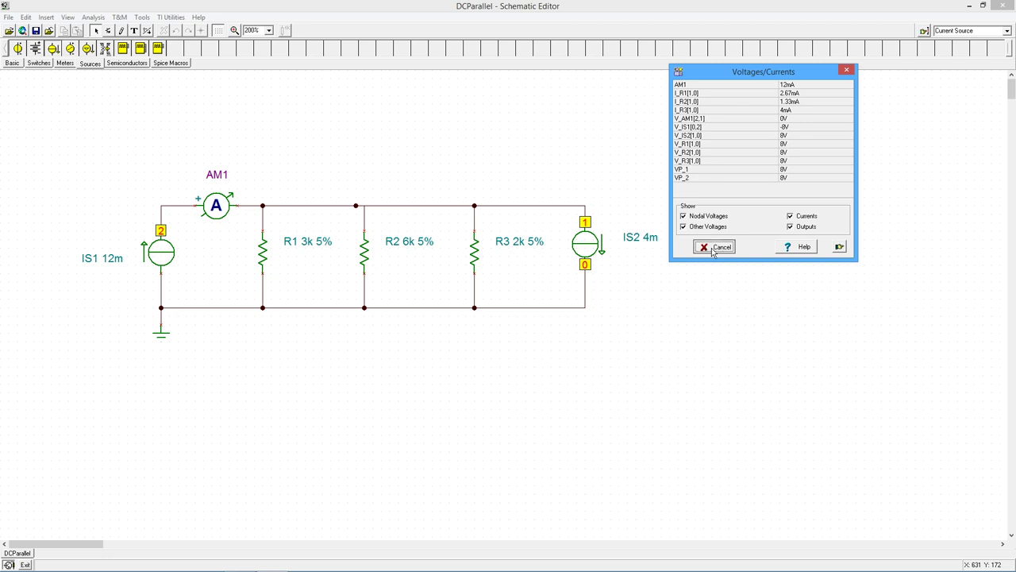
click(555, 308)
- Delete the top and bottom wires connecting IS2 to the circuit
key(Delete)
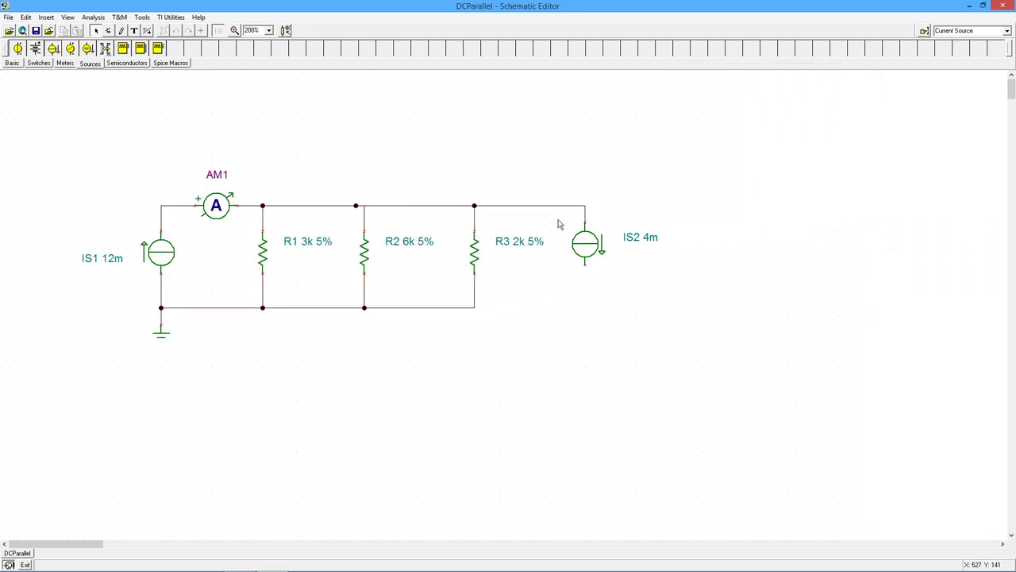
click(560, 211)
key(Delete)
- Flip IS2 so its arrow points up, move it to the rails' right end, and rewire it
click(584, 245)
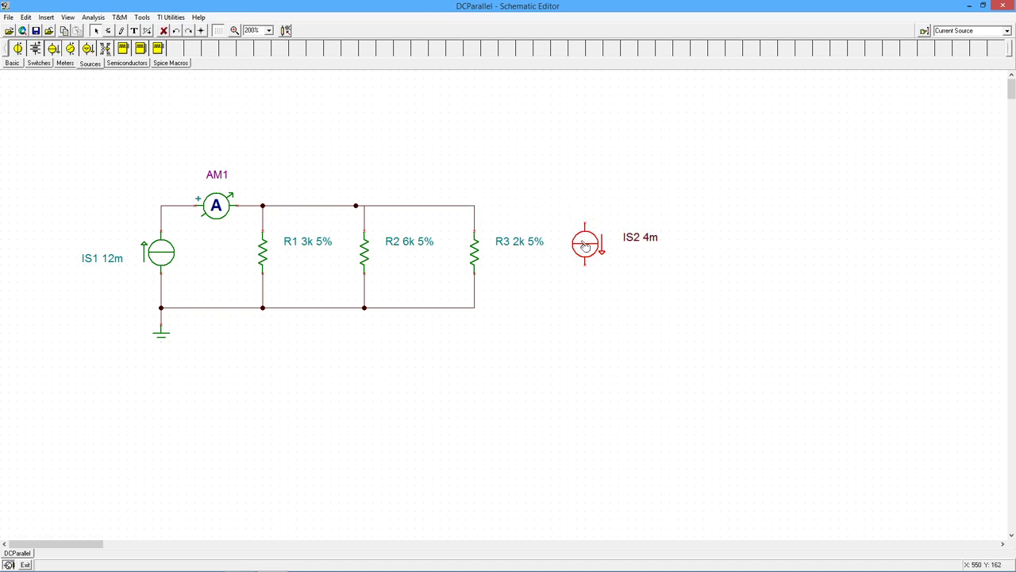
key(ctrl+r)
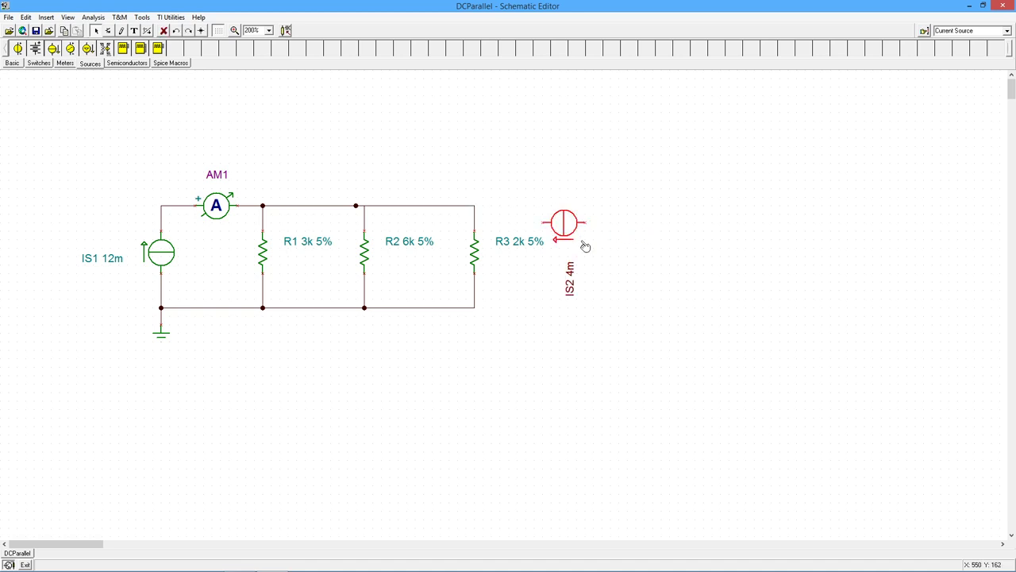
key(ctrl+r)
mouse_move(587, 213)
mouse_down()
mouse_move(580, 294)
mouse_move(475, 307)
mouse_up()
click(621, 277)
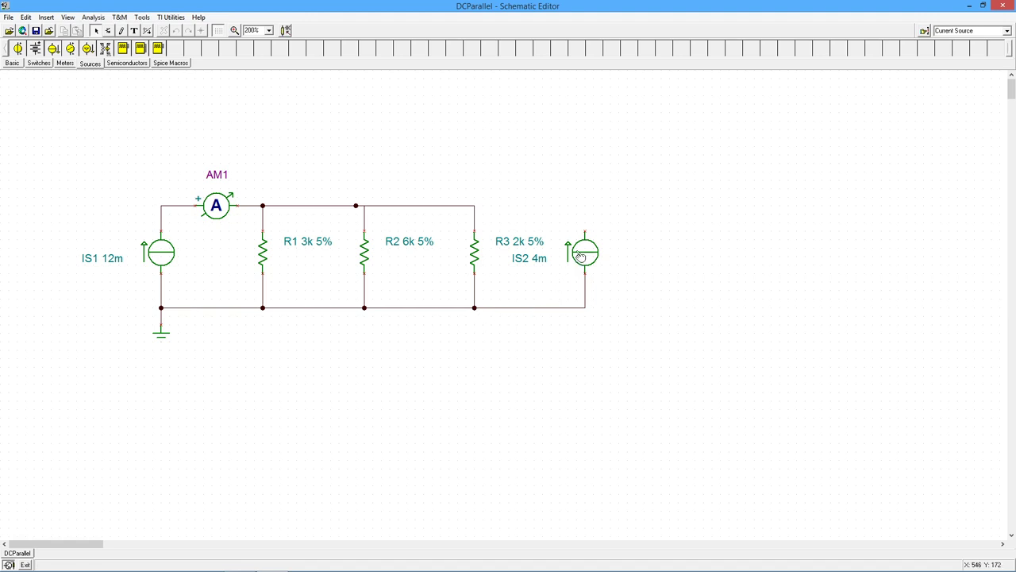
drag(588, 208, 475, 208)
key(Escape)
- Check the DC results table: AM1 12mA, R1 5.33mA, R2 2.67mA, R3 8mA at 16V, then close it
click(96, 18)
mouse_move(99, 86)
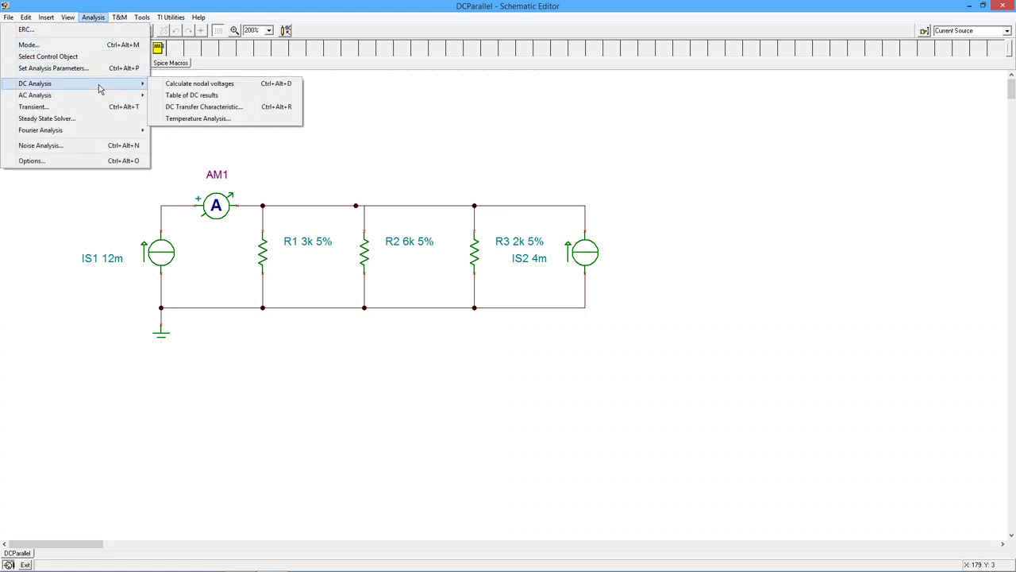
click(184, 96)
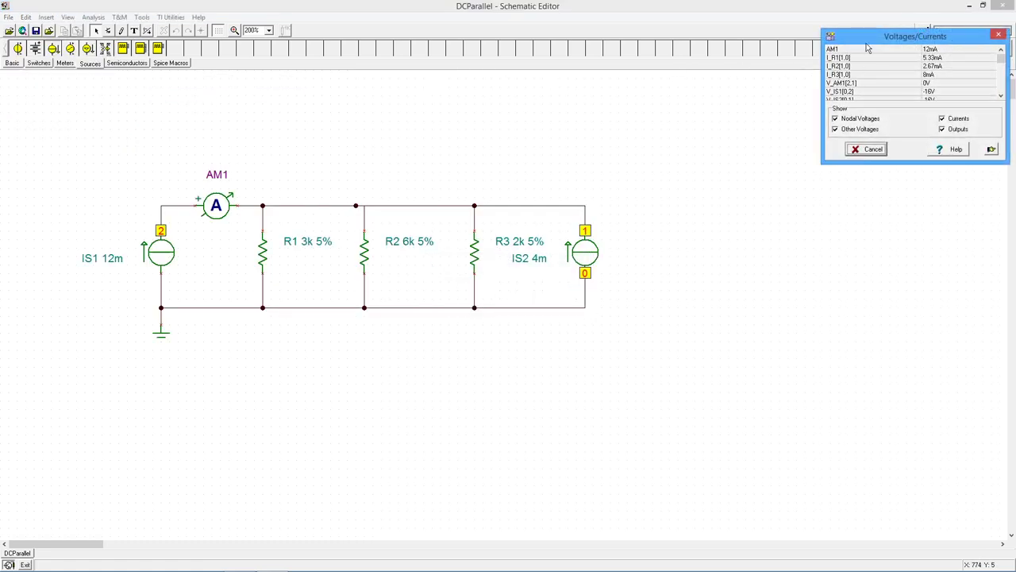
drag(869, 44, 740, 135)
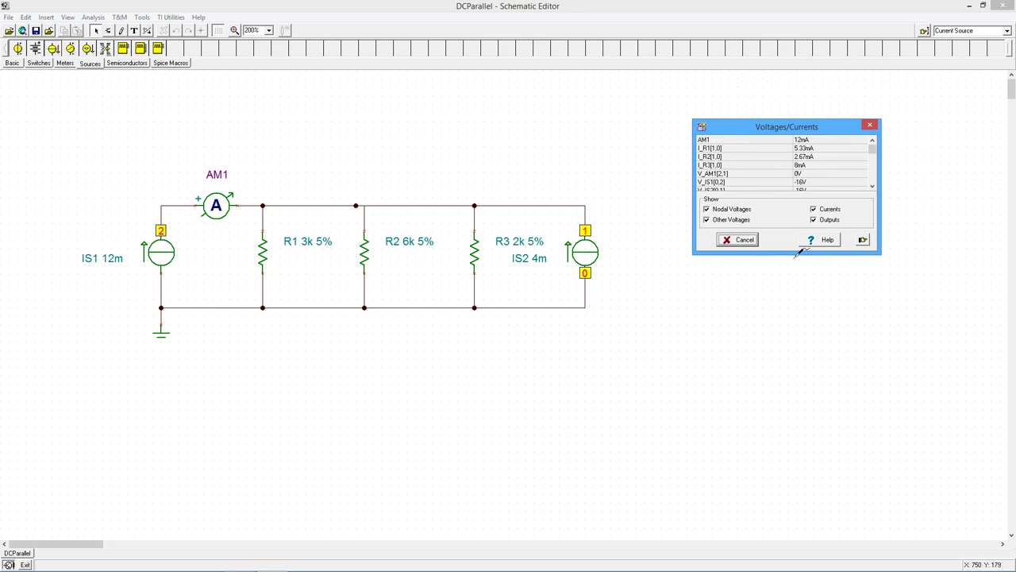
drag(791, 254, 778, 328)
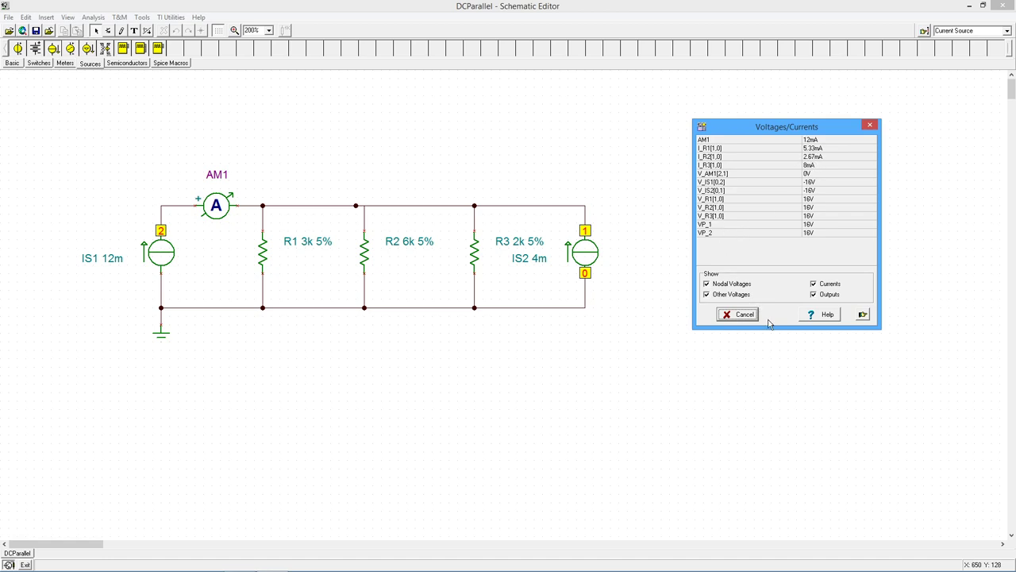
click(744, 317)
click(476, 262)
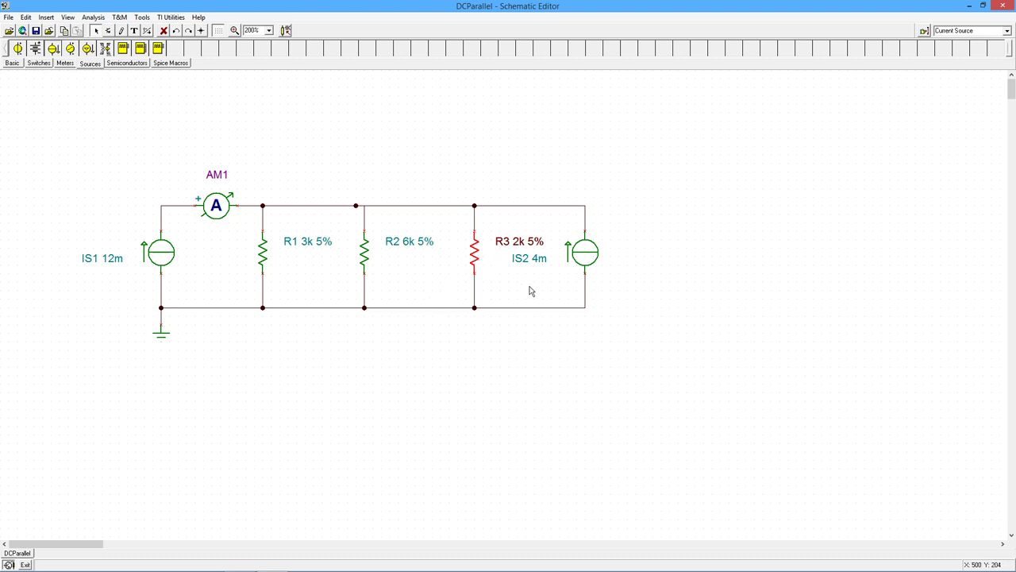
- Delete resistor R3 along with its upper and lower leftover wire stubs
key(Delete)
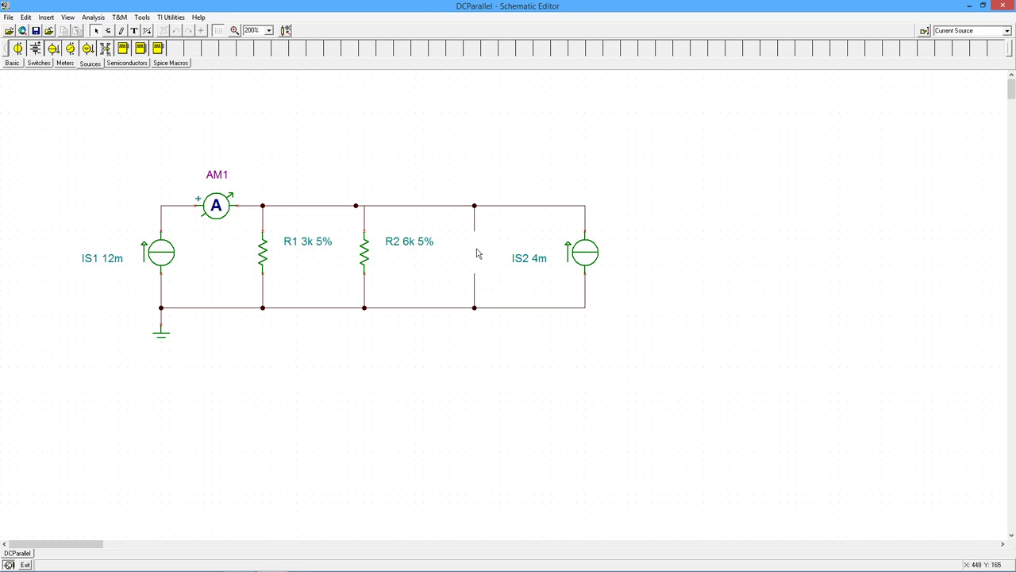
click(475, 225)
key(Delete)
click(476, 285)
key(Delete)
click(93, 17)
- Show and enlarge the DC results table: AM1 12mA, R1 10.67mA, R2 5.33mA at 32V
mouse_move(93, 85)
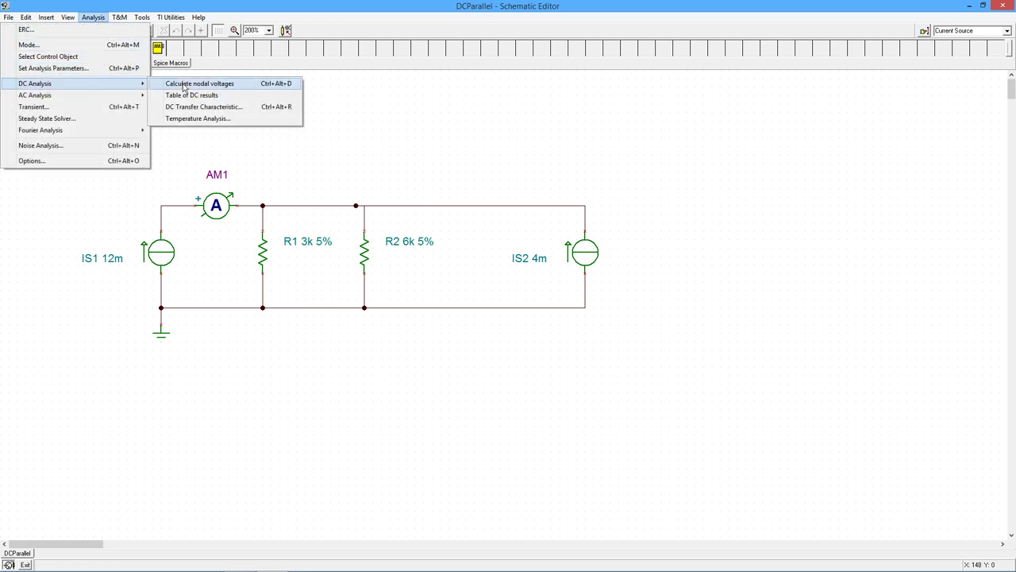
click(192, 96)
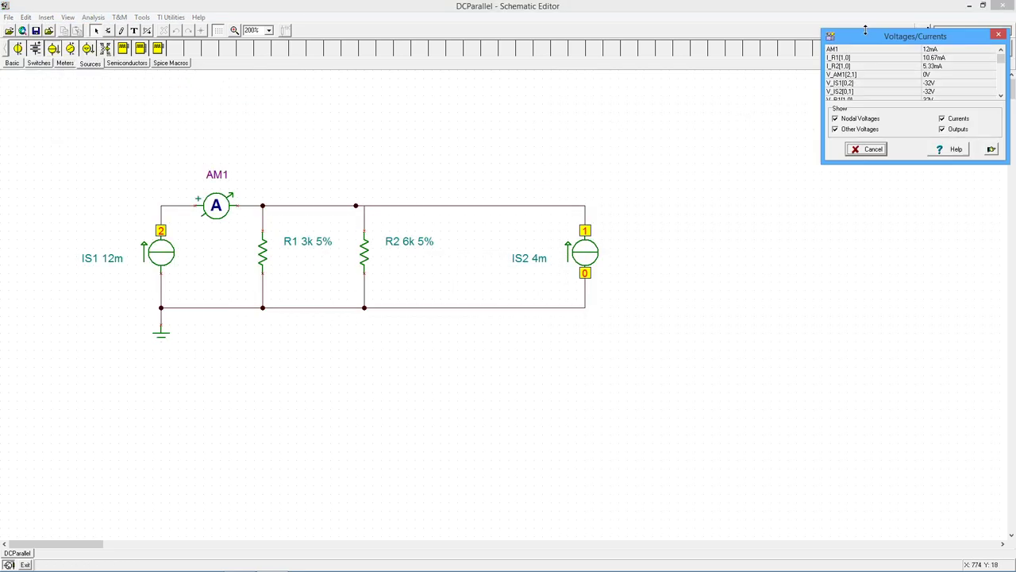
drag(867, 40, 652, 140)
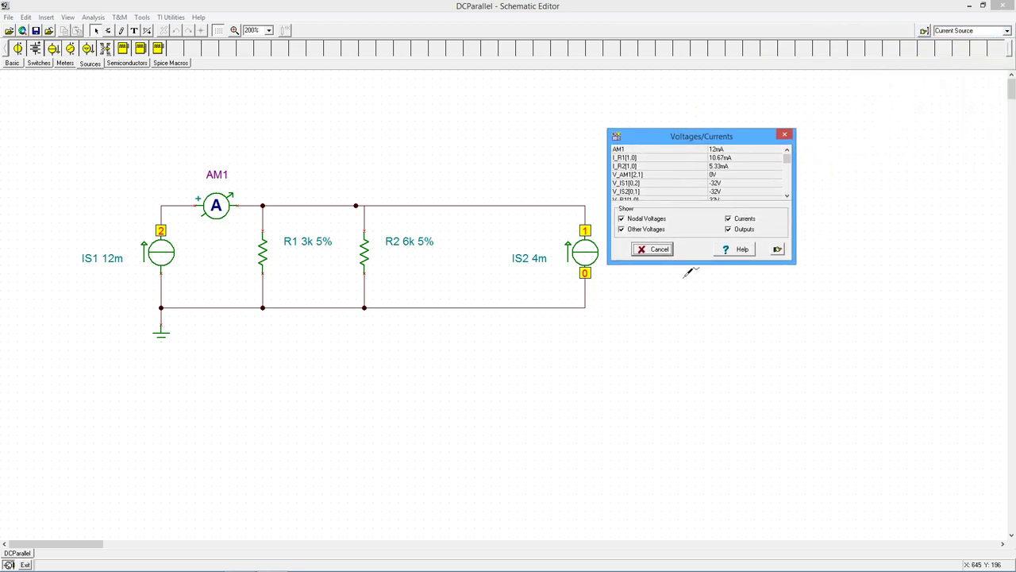
drag(689, 262, 685, 337)
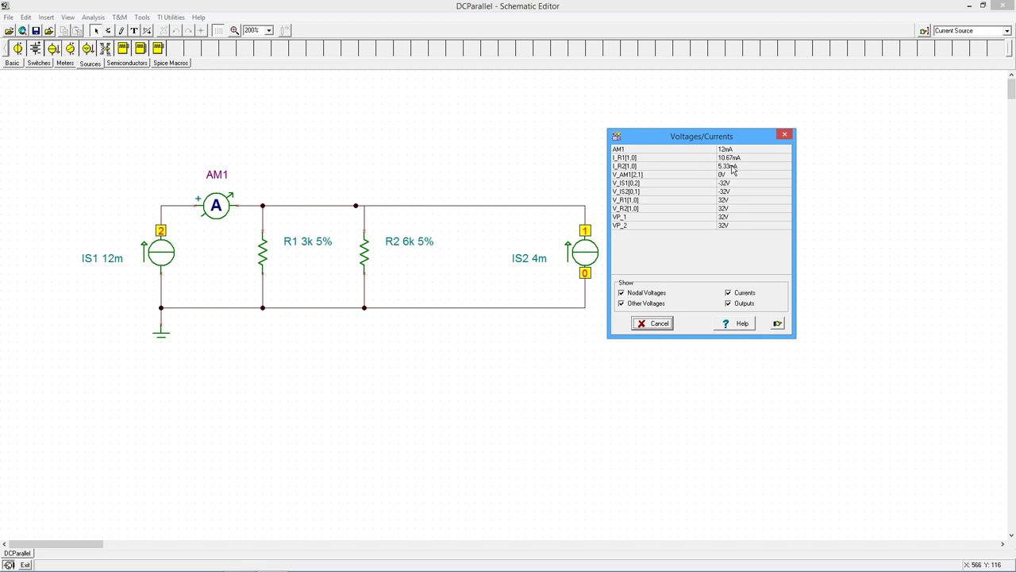
click(658, 324)
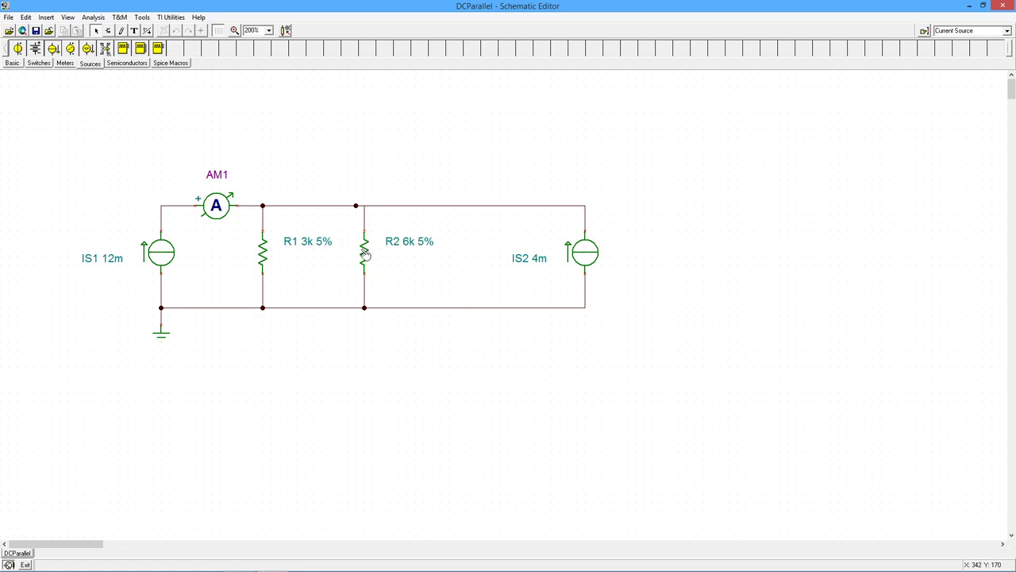
- Change R2's resistance from 6k to 6 ohms
double_click(365, 253)
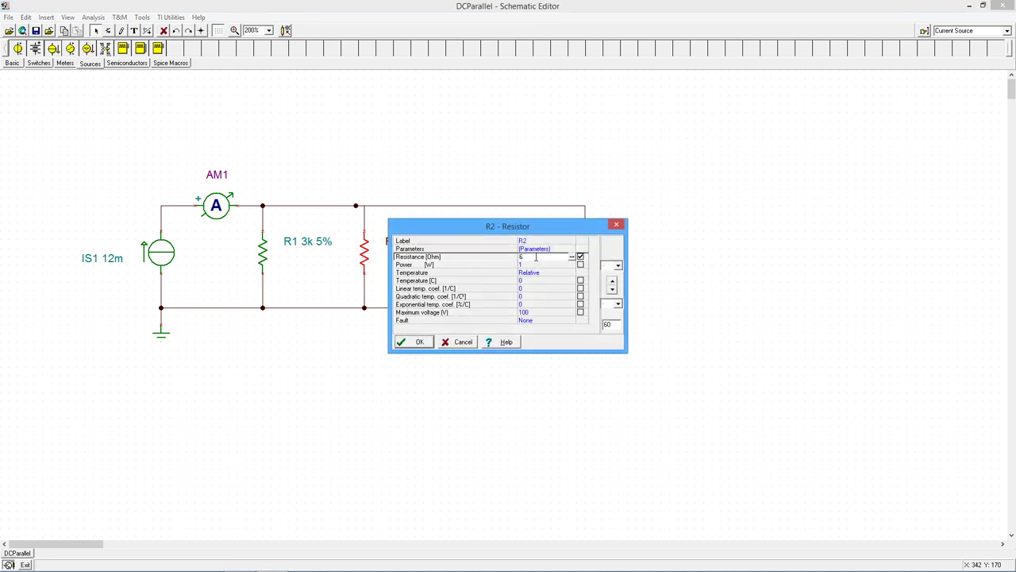
click(420, 343)
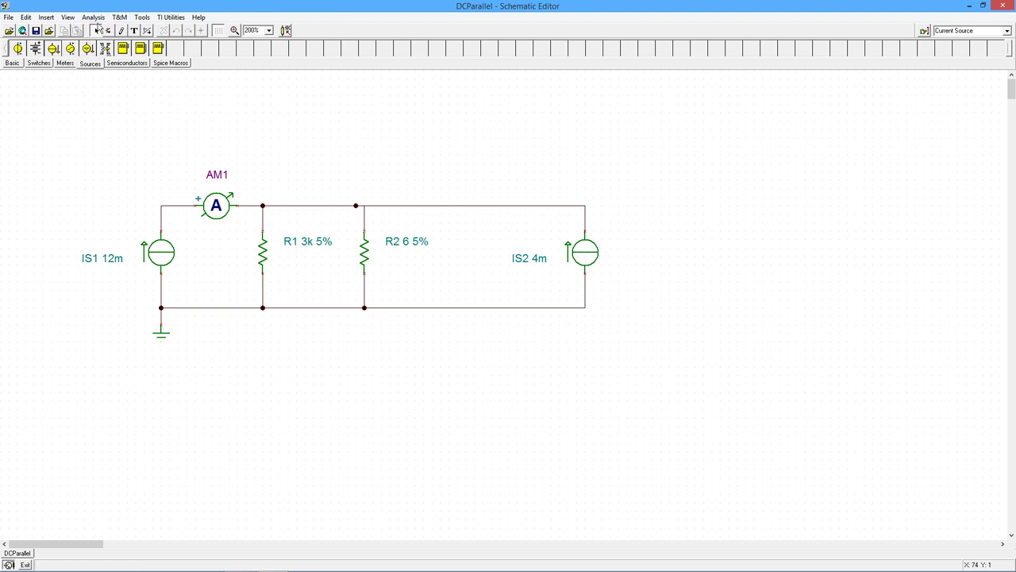
click(96, 19)
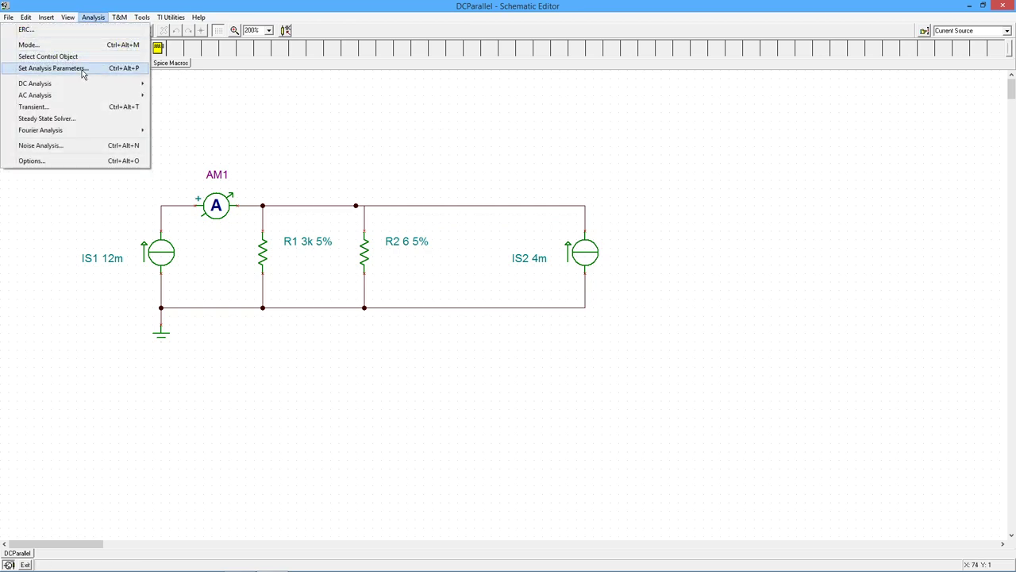
- Show the enlarged DC results table with R2 at 6 Ω: R1 31.94µA, R2 15.97mA, 95.81mV
mouse_move(87, 85)
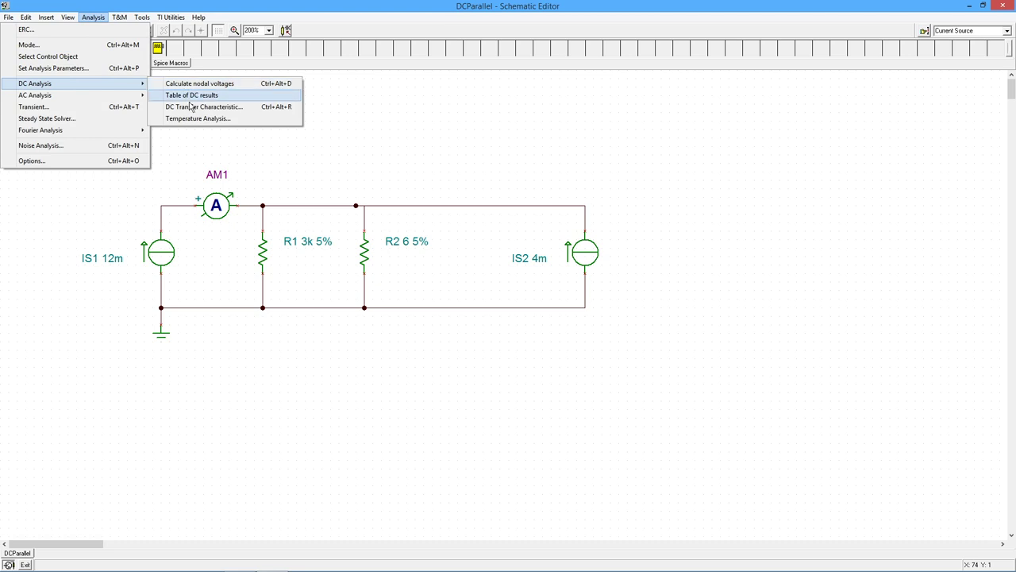
click(192, 95)
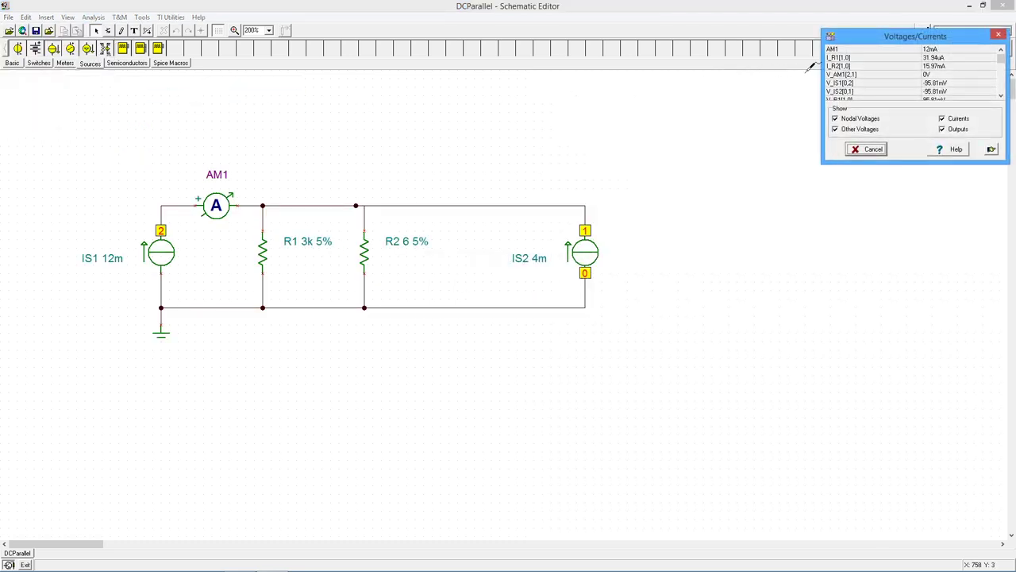
drag(881, 41, 706, 109)
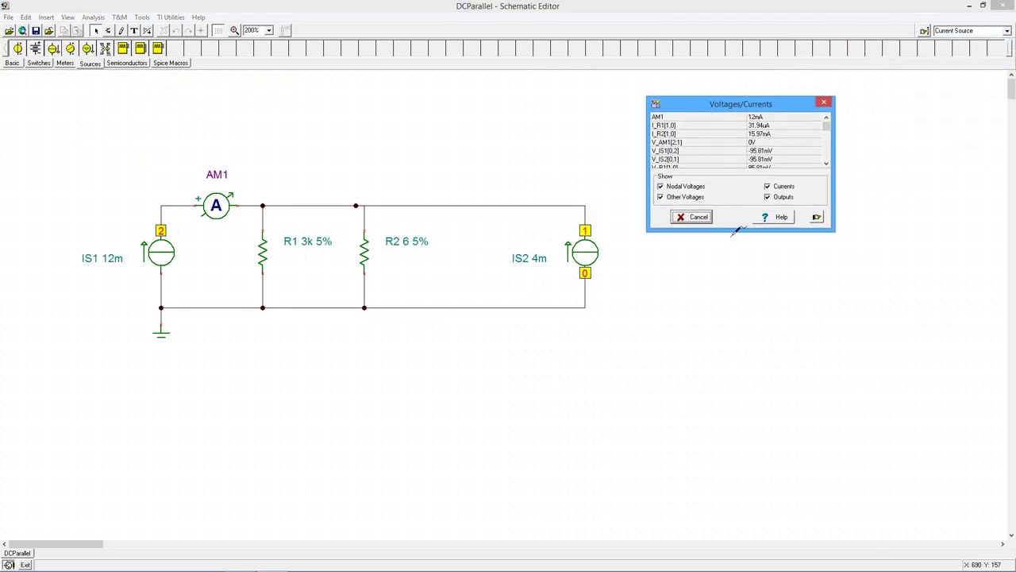
drag(732, 231, 726, 299)
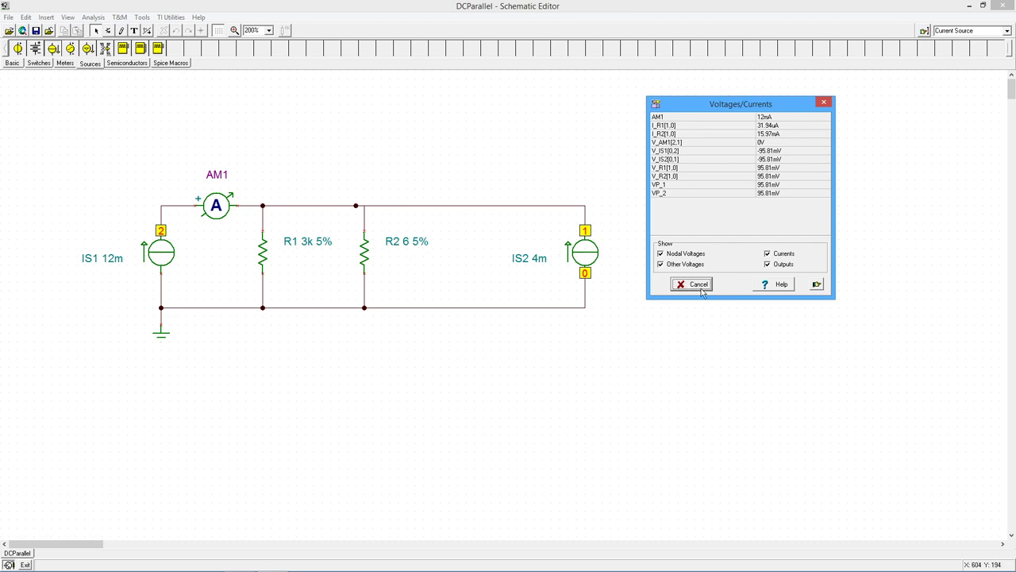
- Close the results, then delete current source IS2 and its top and bottom wires
click(695, 286)
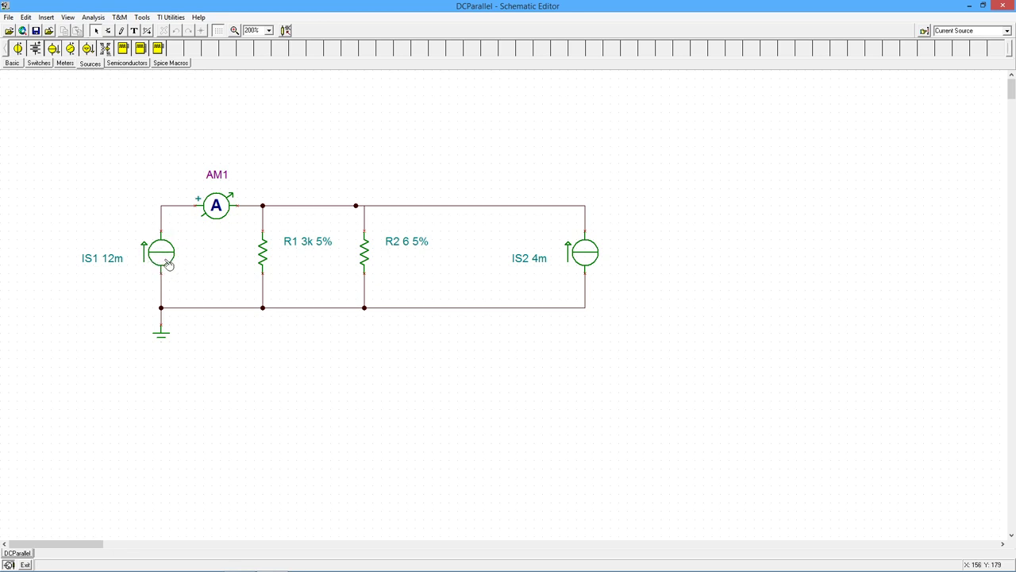
click(585, 254)
key(Delete)
click(511, 206)
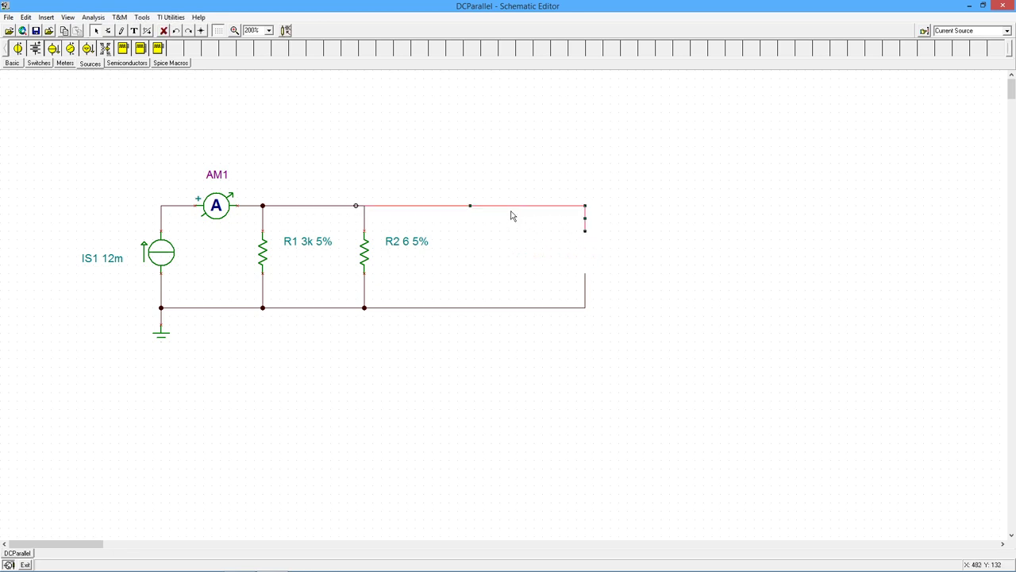
key(Delete)
click(512, 308)
key(Delete)
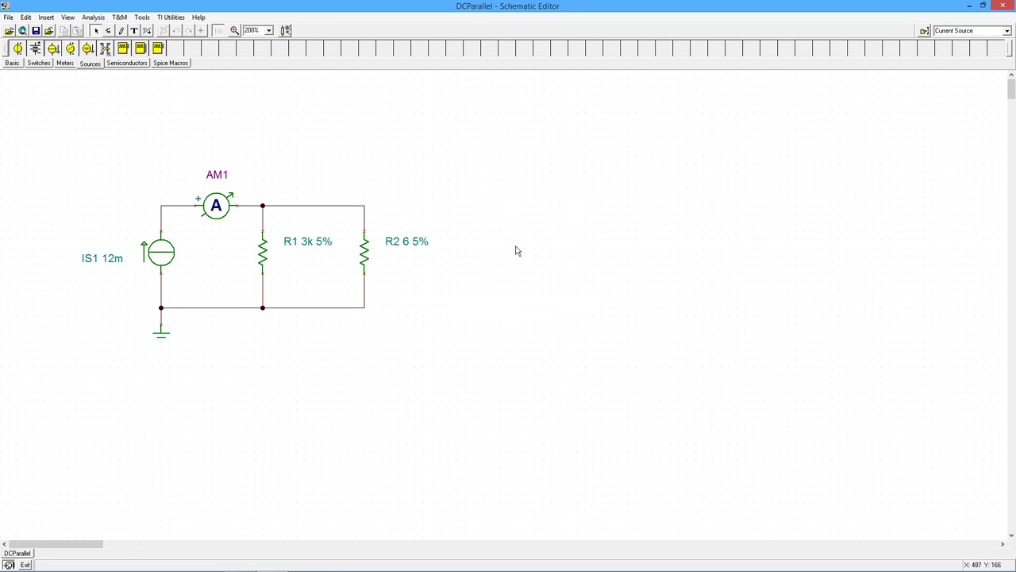
click(156, 258)
- Replace IS1 with a 12 V battery V1 positioned in the left branch gap
key(Delete)
click(36, 49)
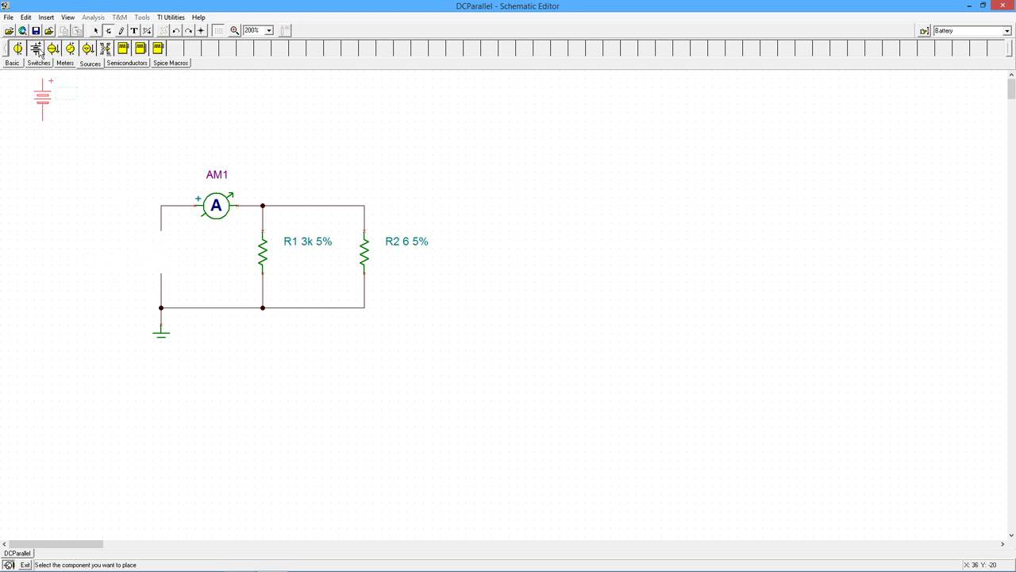
click(118, 240)
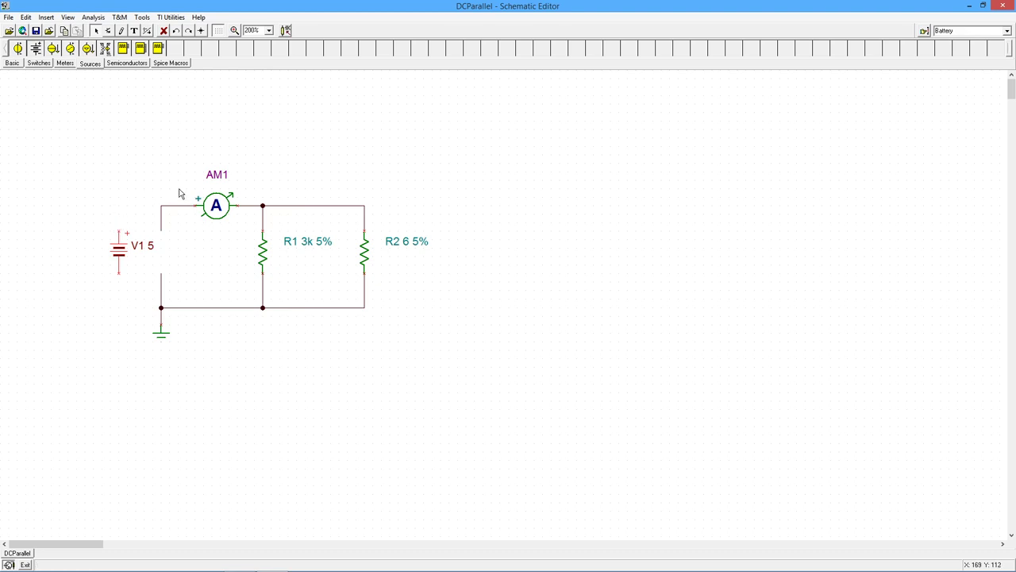
double_click(140, 251)
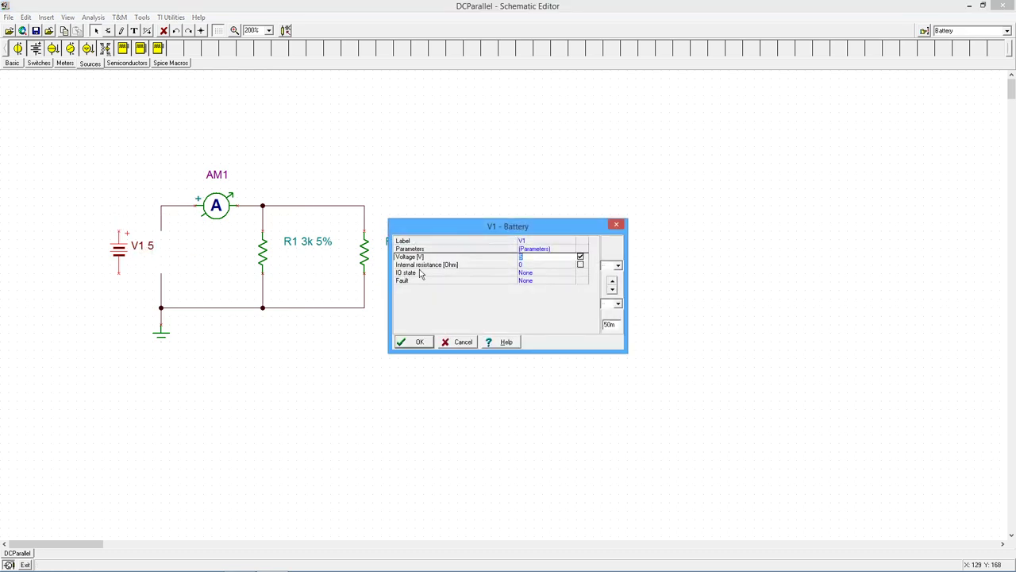
click(418, 344)
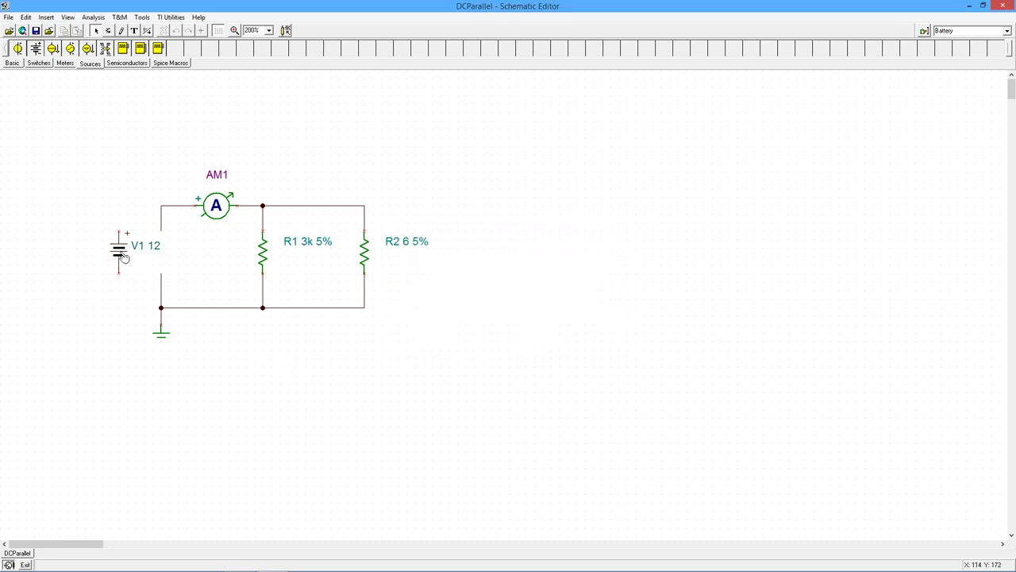
drag(127, 255, 162, 256)
click(95, 17)
mouse_move(99, 83)
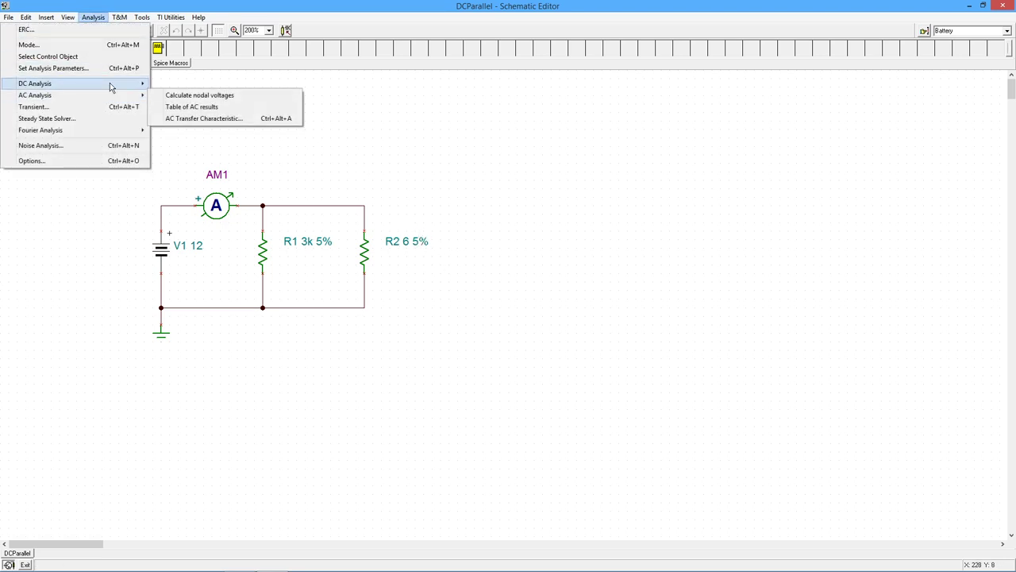
click(196, 95)
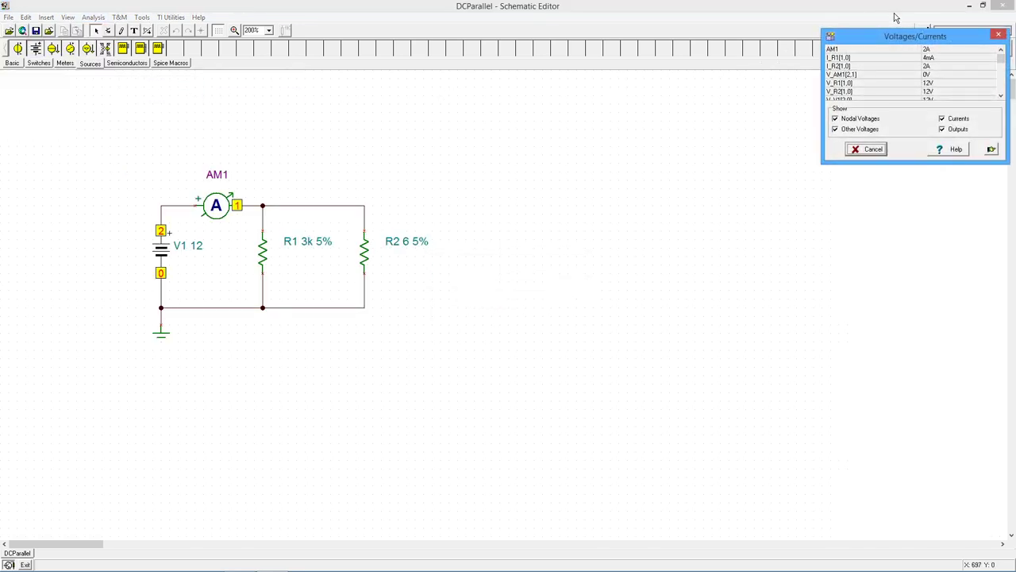
drag(901, 39, 589, 135)
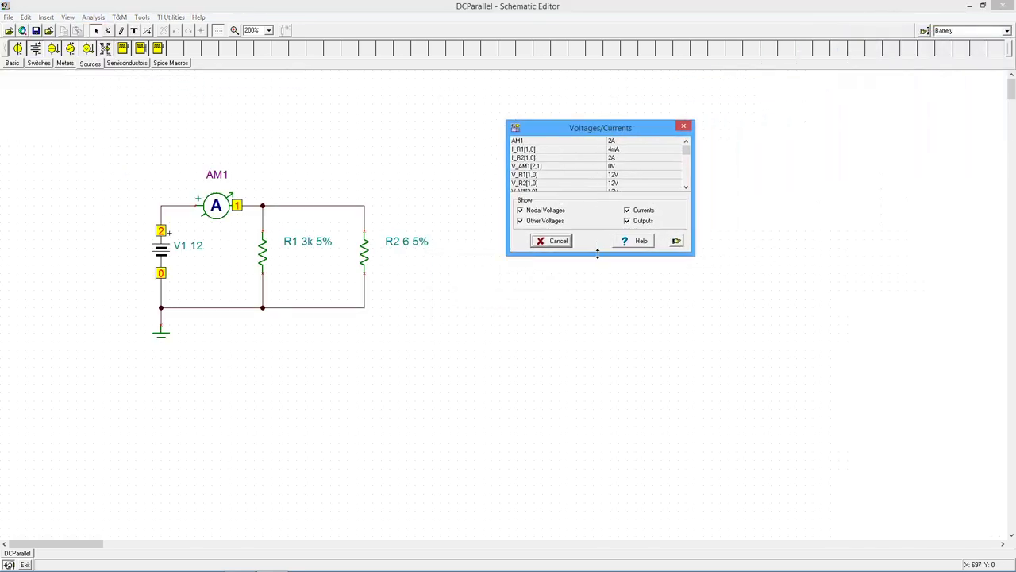
drag(598, 255, 595, 308)
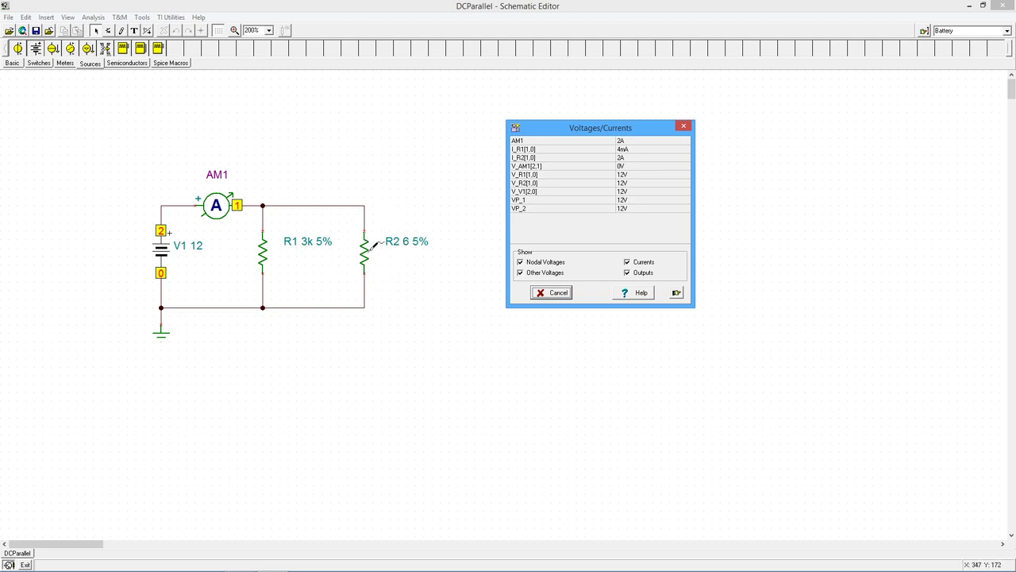
click(558, 293)
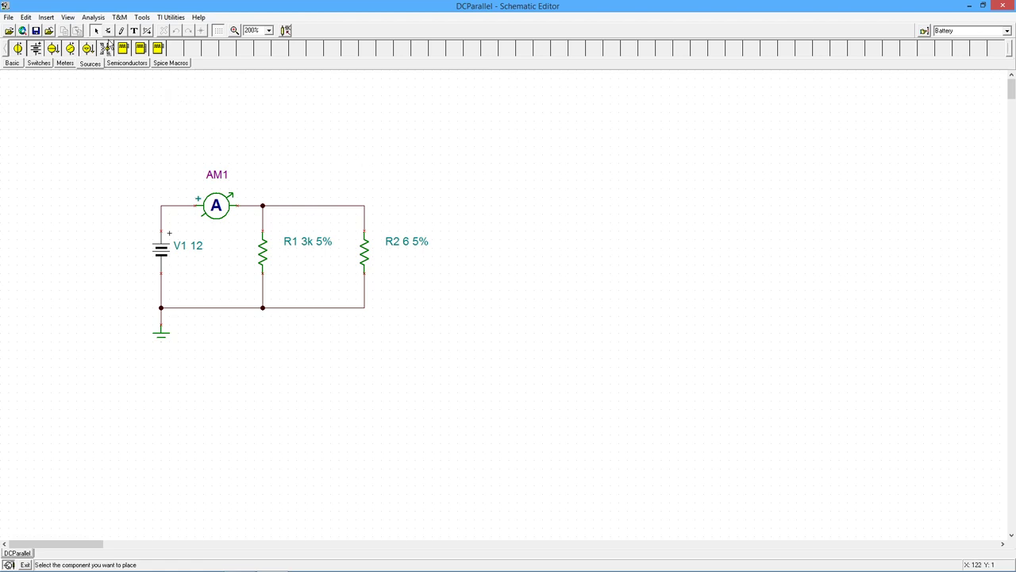
- Set R2 back to 6k and check DC results: AM1 6mA, R1 4mA, R2 2mA
double_click(364, 254)
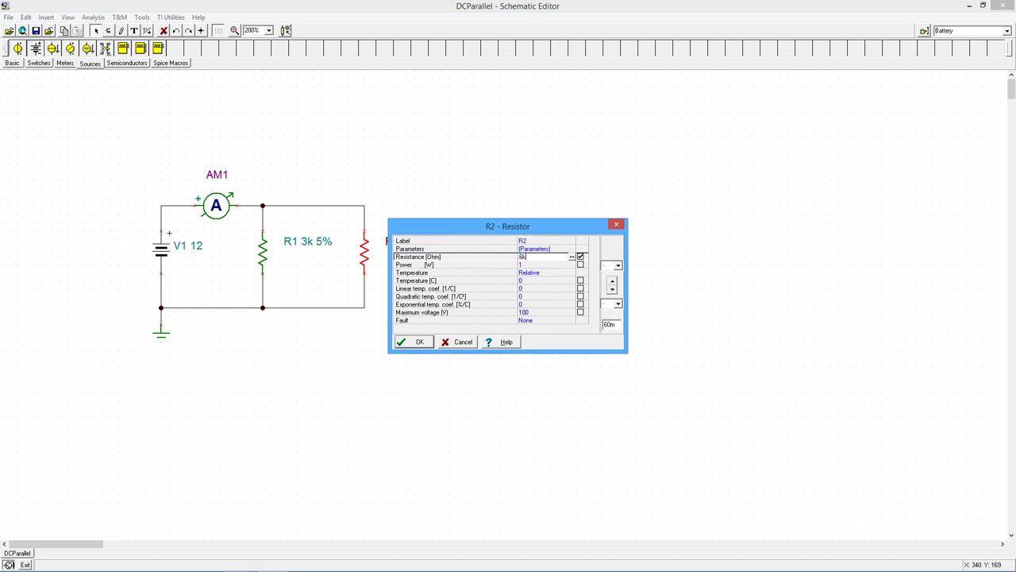
click(420, 343)
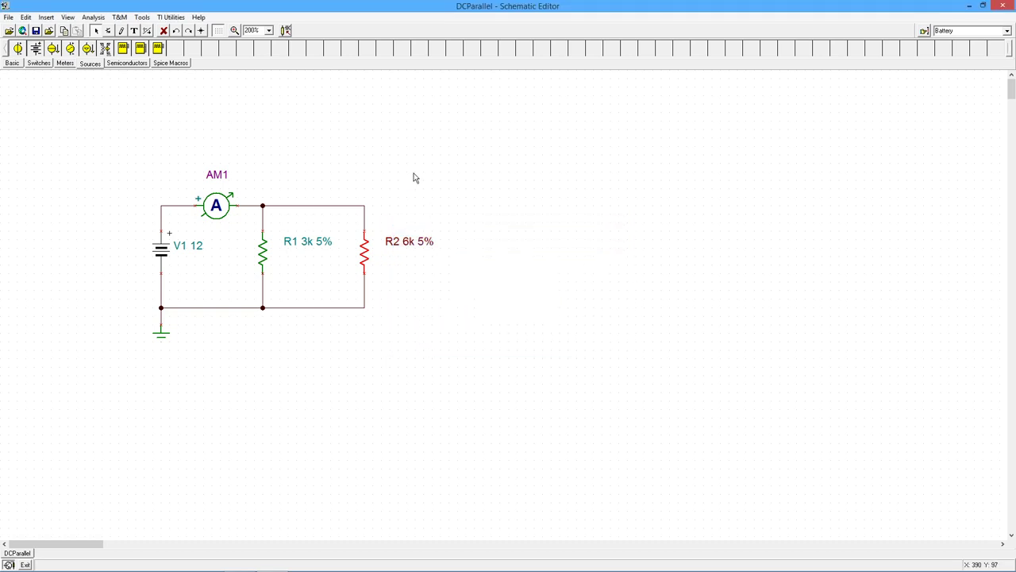
click(93, 17)
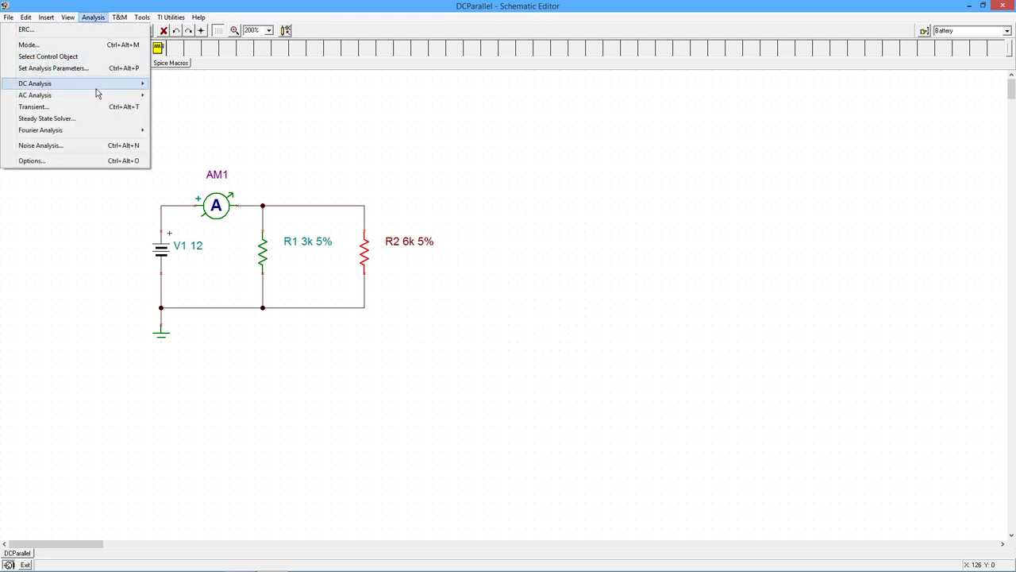
mouse_move(137, 88)
click(191, 96)
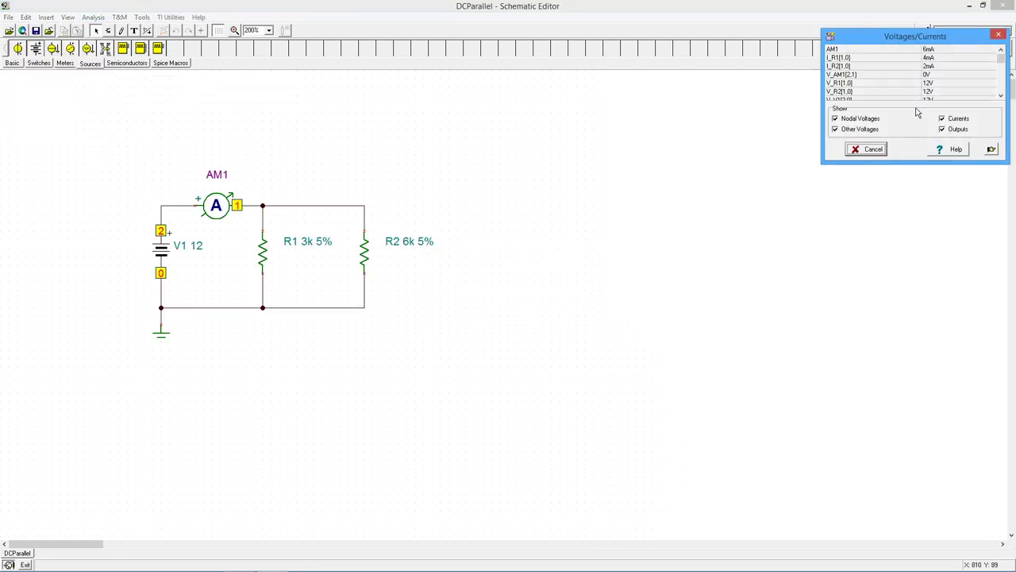
drag(917, 39, 593, 143)
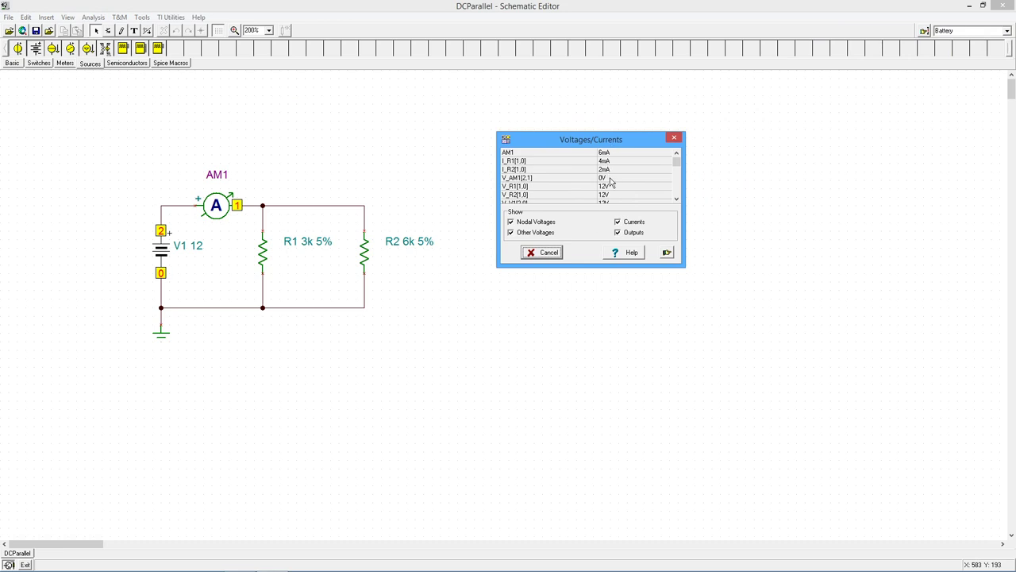
click(545, 254)
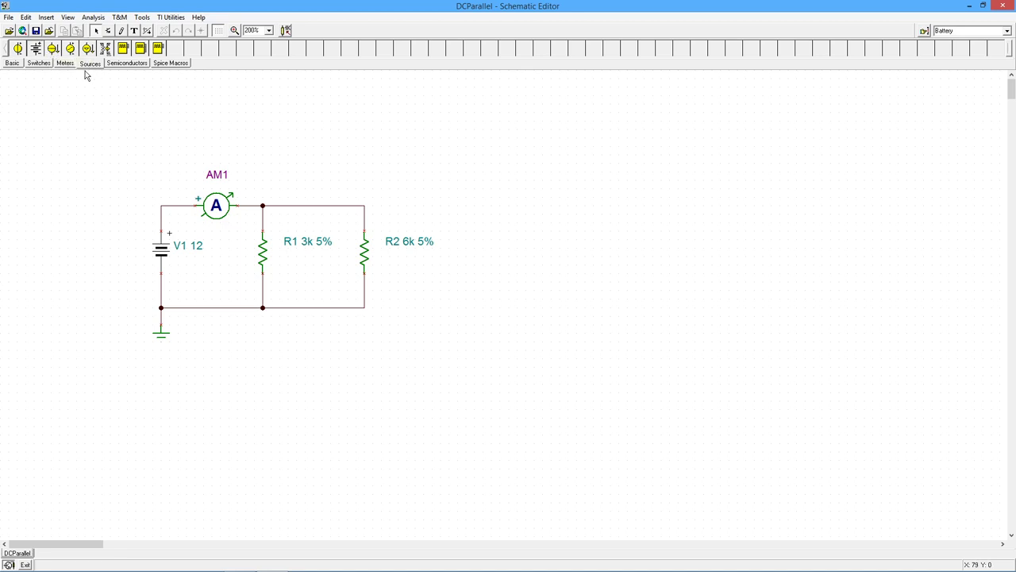
- Place a second ammeter AM2 right of R2 and wire it between the top and bottom rails
click(65, 63)
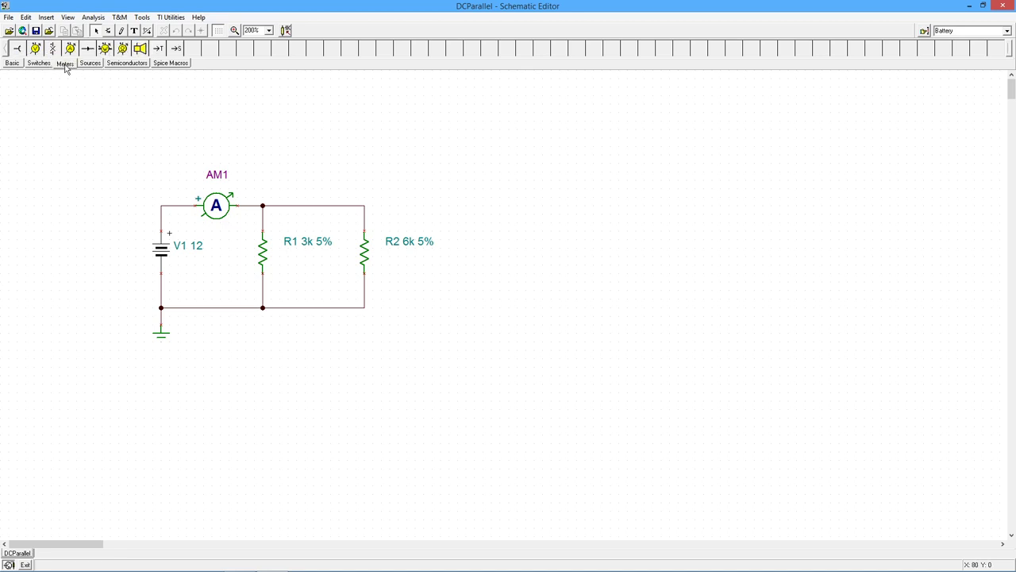
click(70, 49)
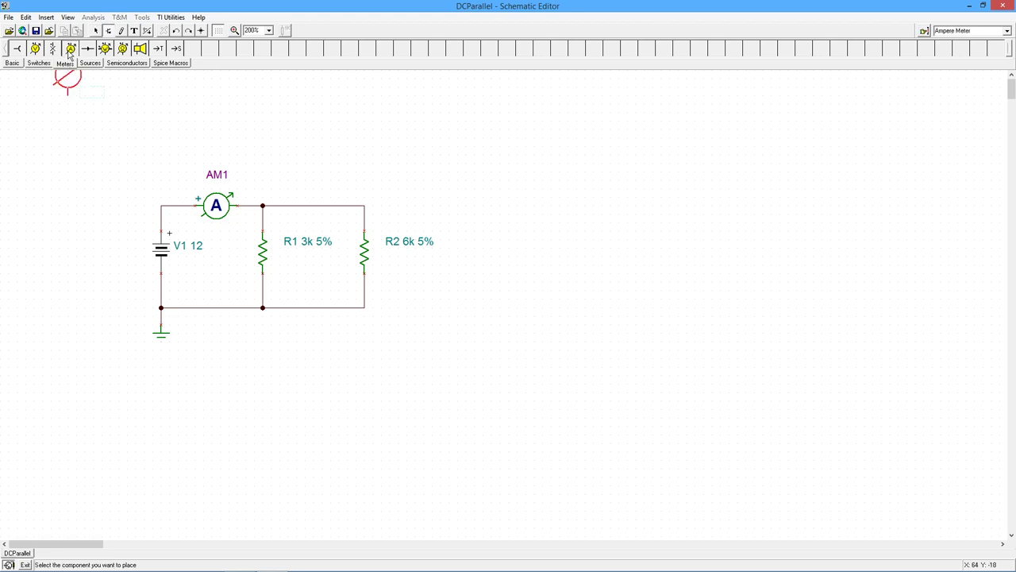
click(512, 250)
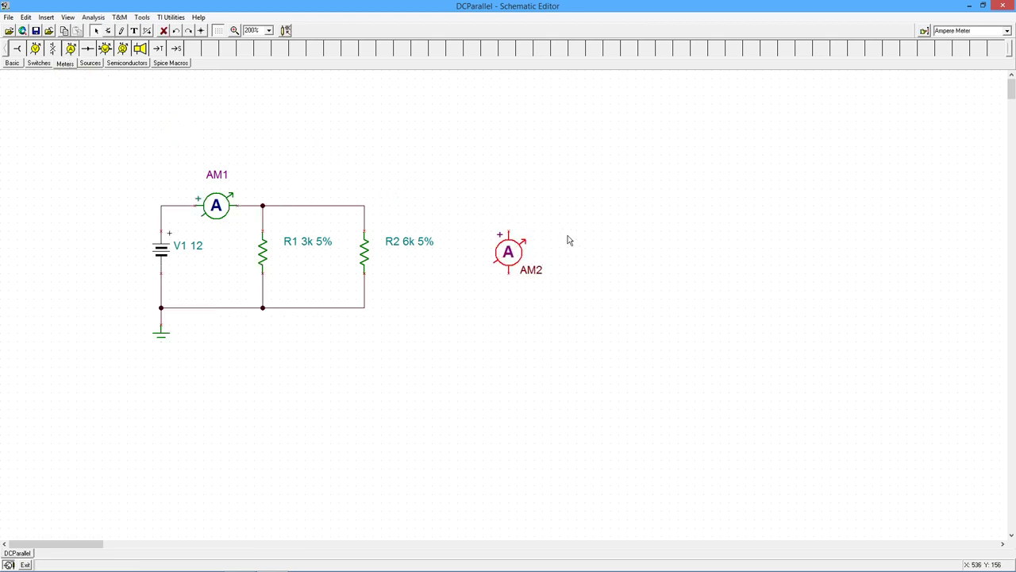
click(522, 172)
drag(506, 254, 365, 205)
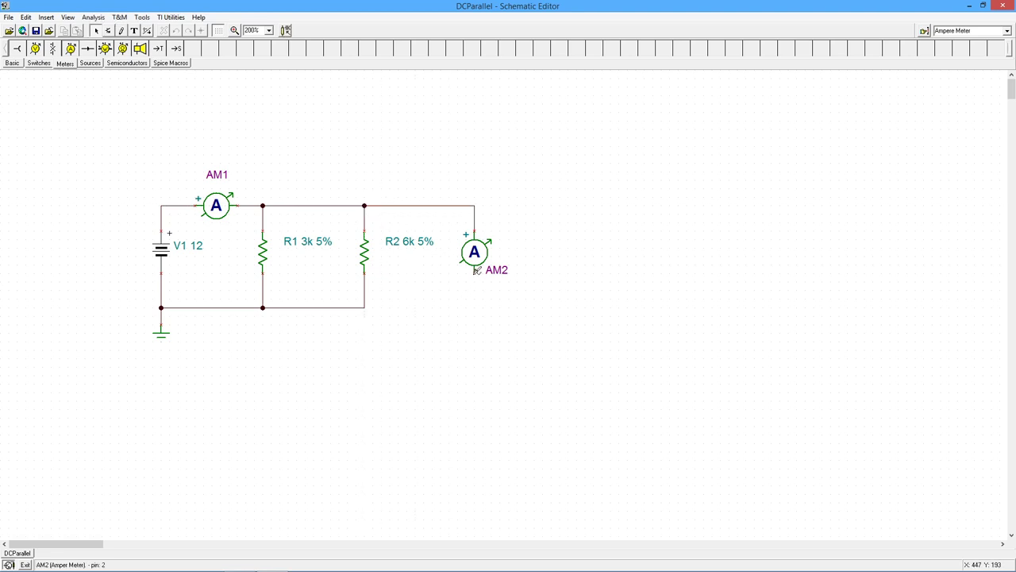
drag(475, 274, 365, 308)
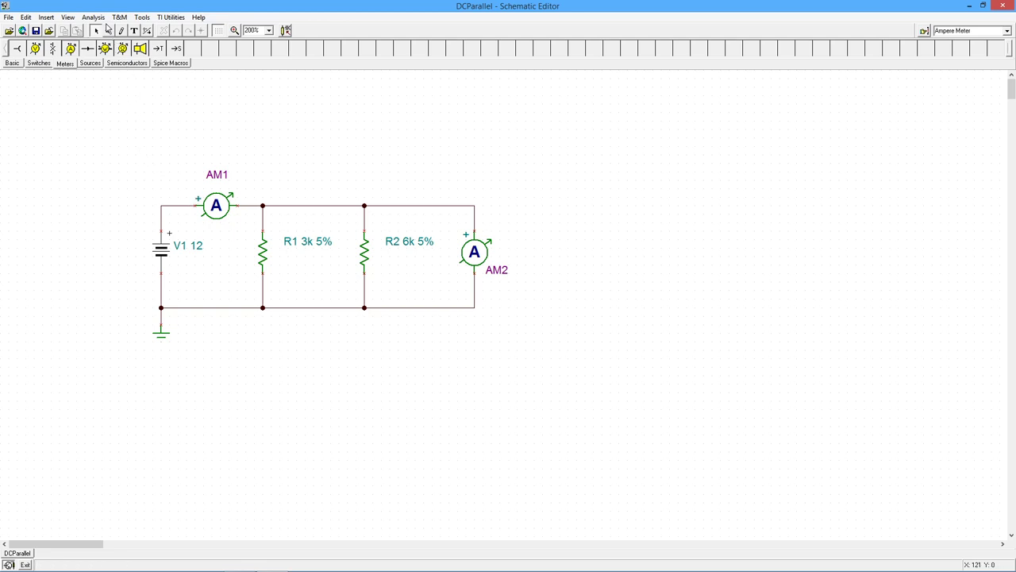
click(102, 19)
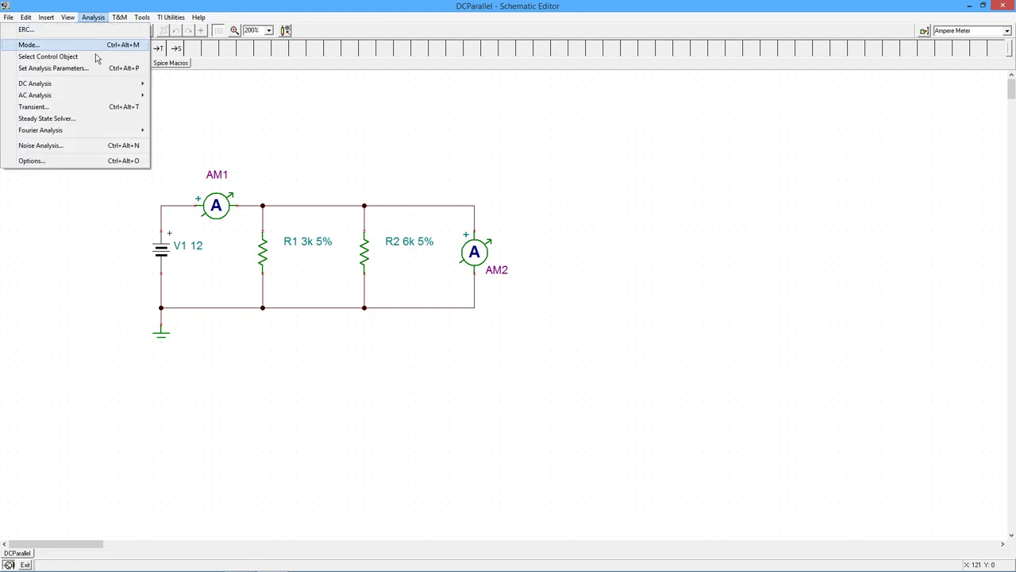
mouse_move(108, 86)
click(175, 98)
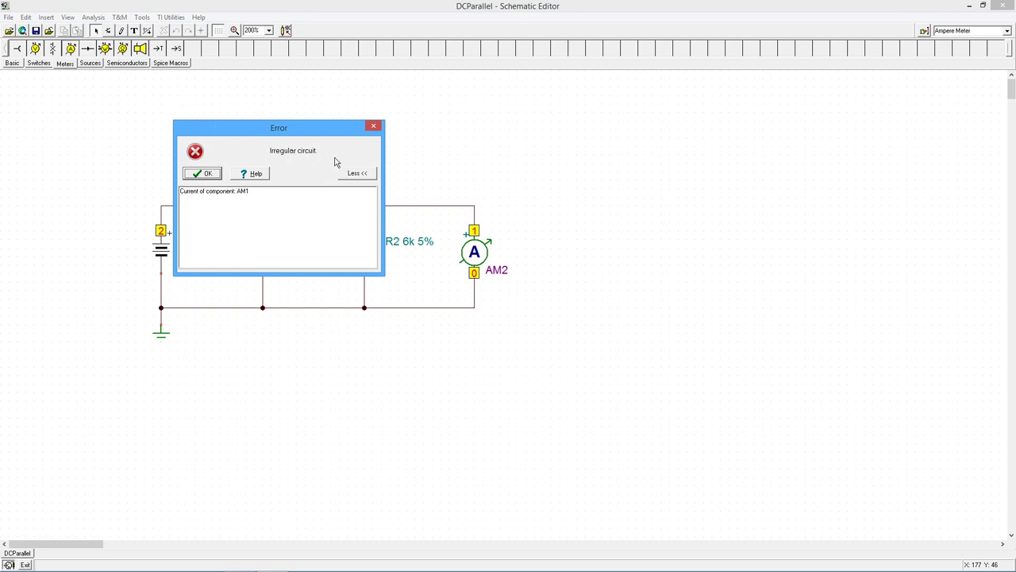
click(204, 174)
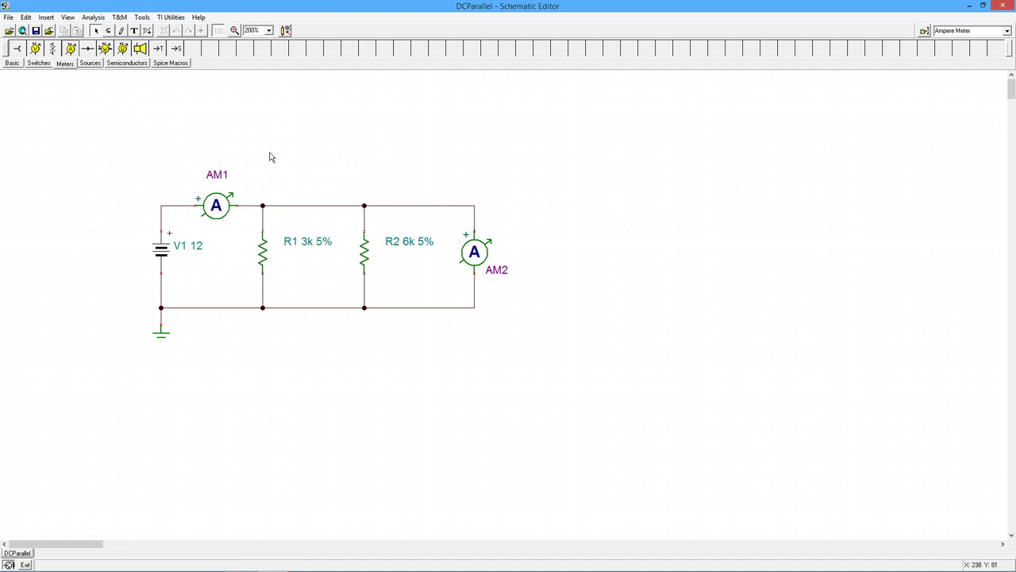
double_click(478, 264)
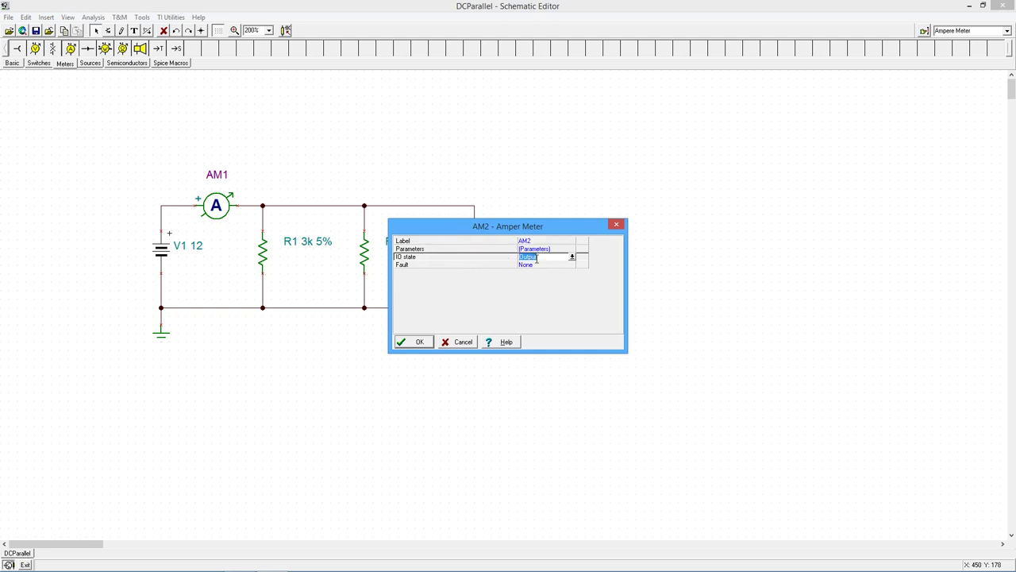
click(421, 343)
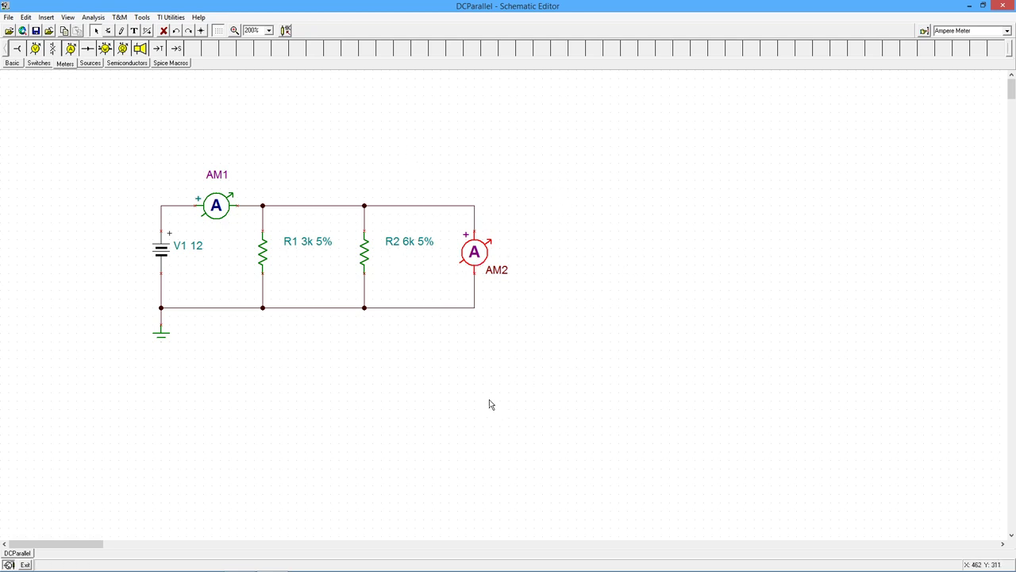
- Delete ammeter AM2 and both leftover wires to the right of R2
key(Delete)
click(460, 208)
key(Delete)
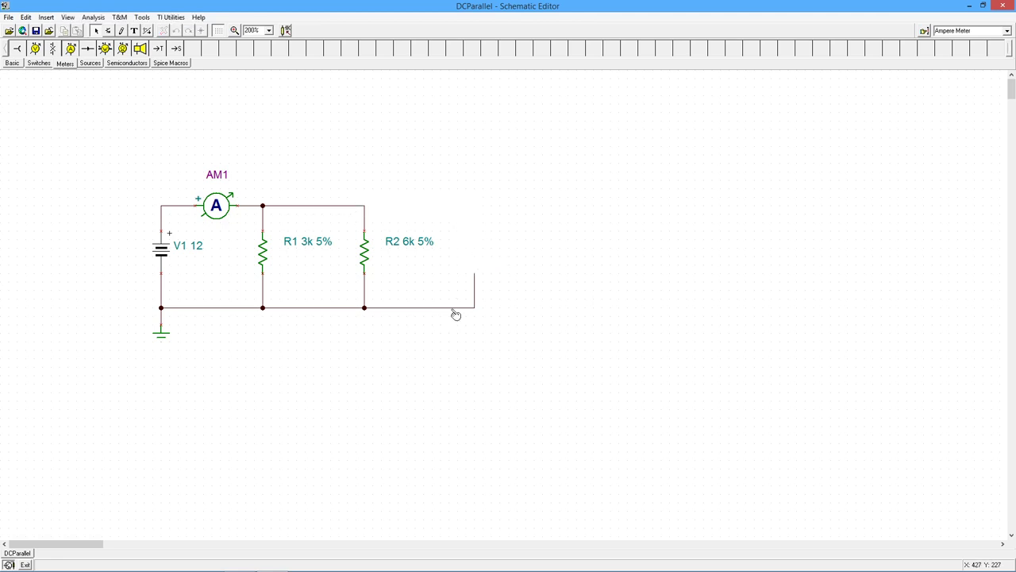
click(454, 308)
key(Delete)
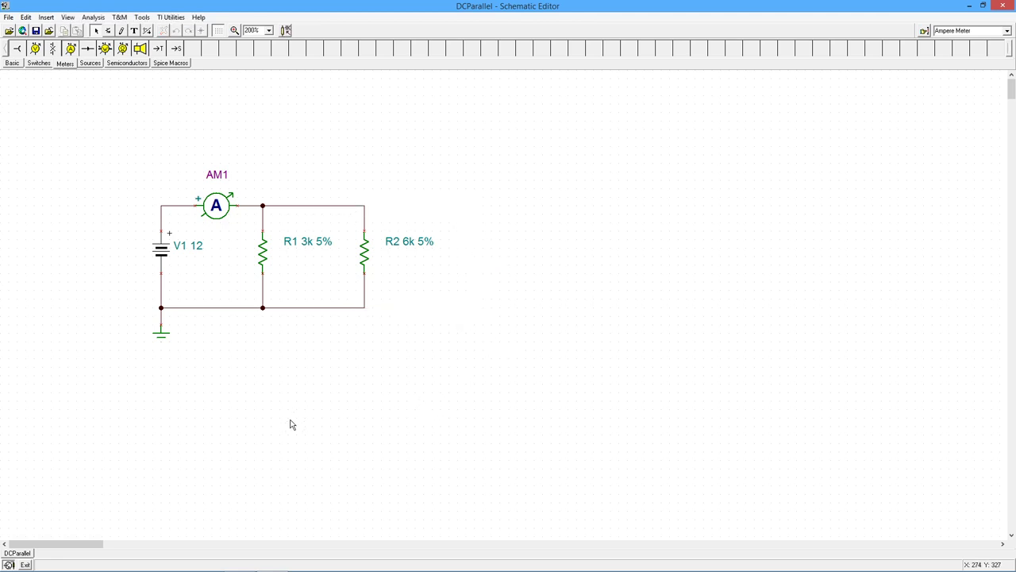